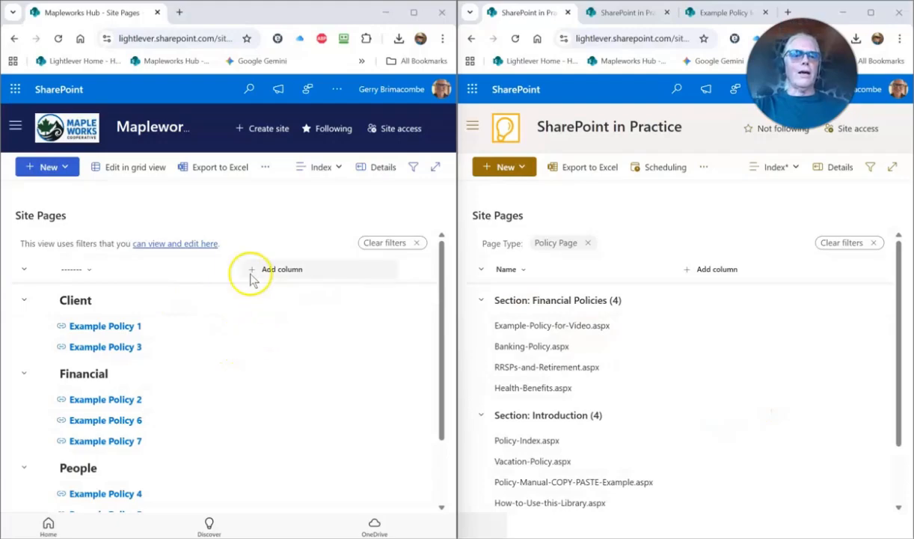
Collapse the Client, Financial and People groups in the Mapleworks Hub policy index and expand Client again.
click(24, 302)
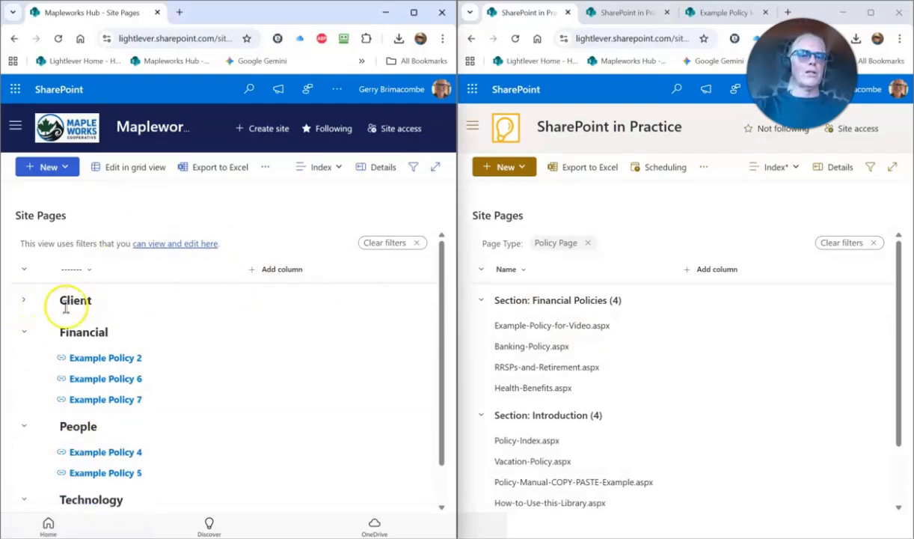
click(23, 334)
click(23, 364)
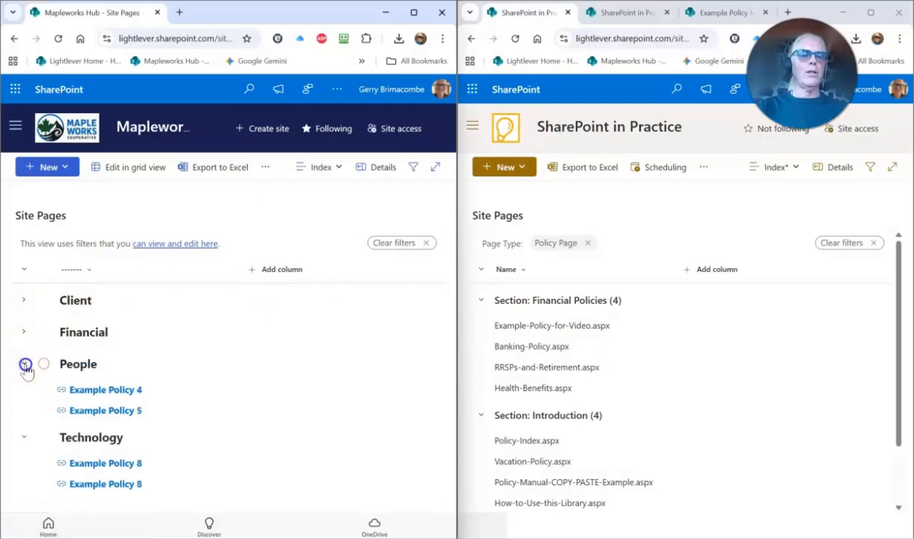
click(25, 397)
click(25, 397)
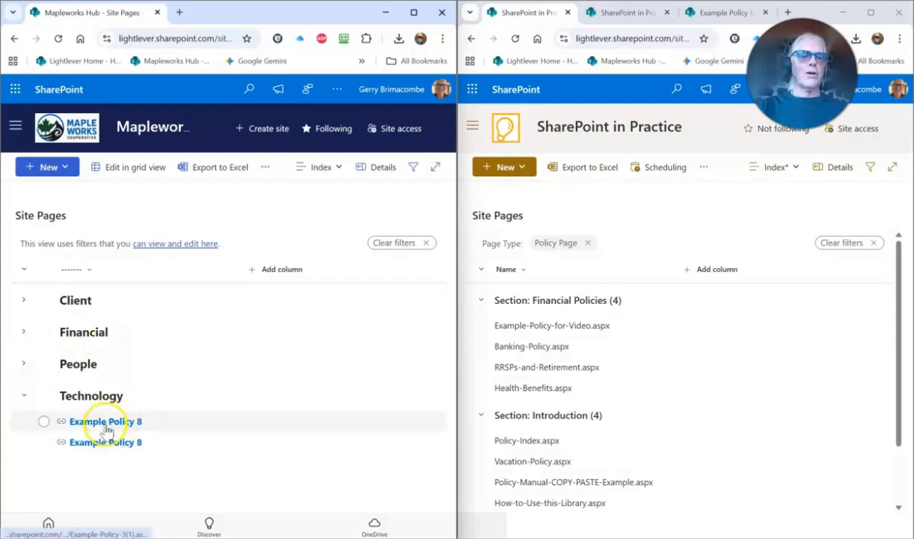
click(23, 300)
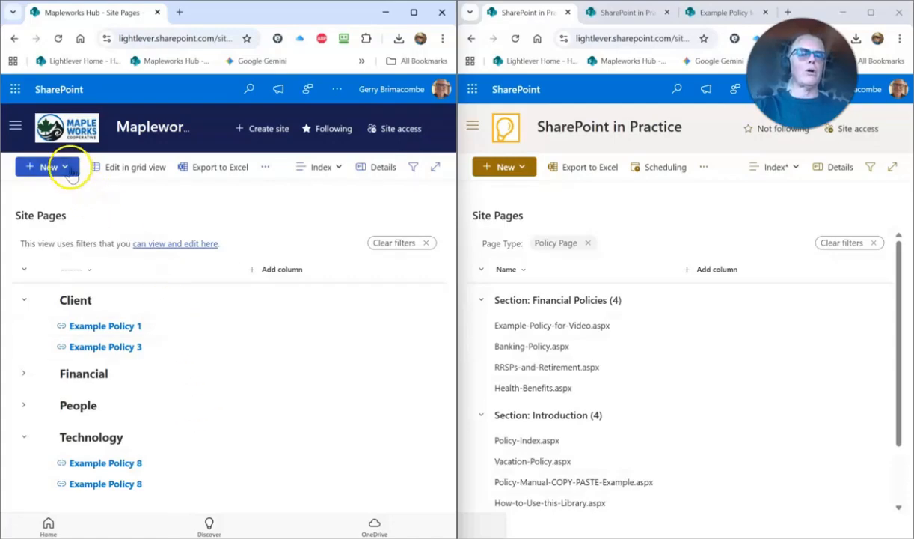
Create a new page in the Mapleworks Hub Site Pages library and title it "Example CLIENT Policy".
click(44, 167)
click(66, 192)
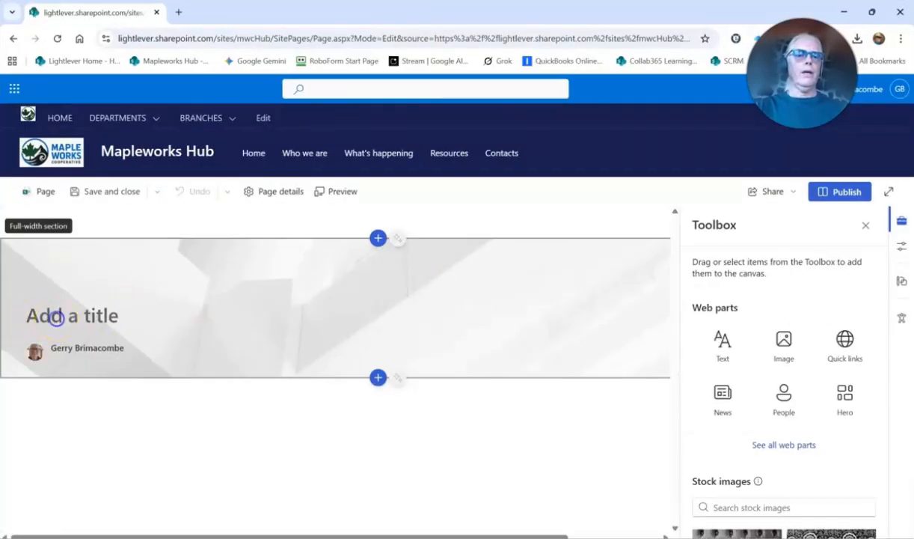
click(45, 317)
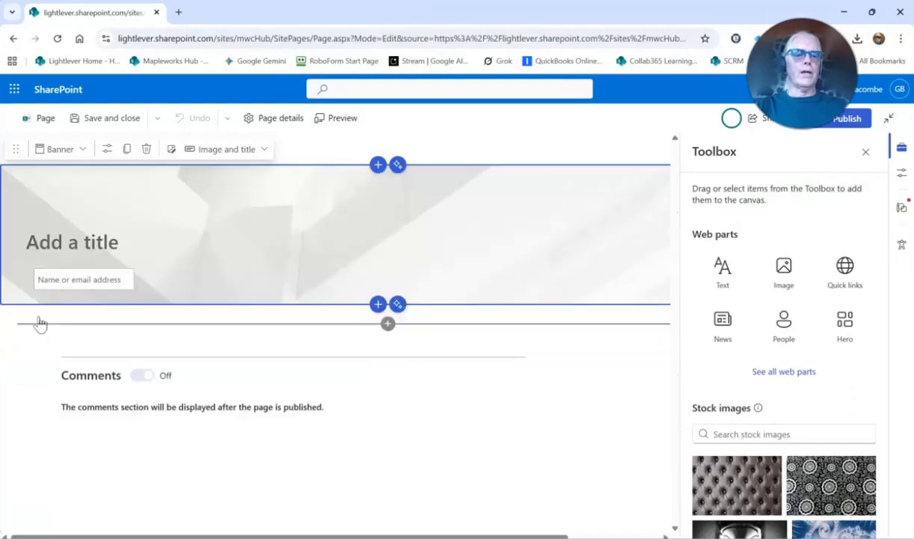
click(51, 253)
text(example CLIENT Policy)
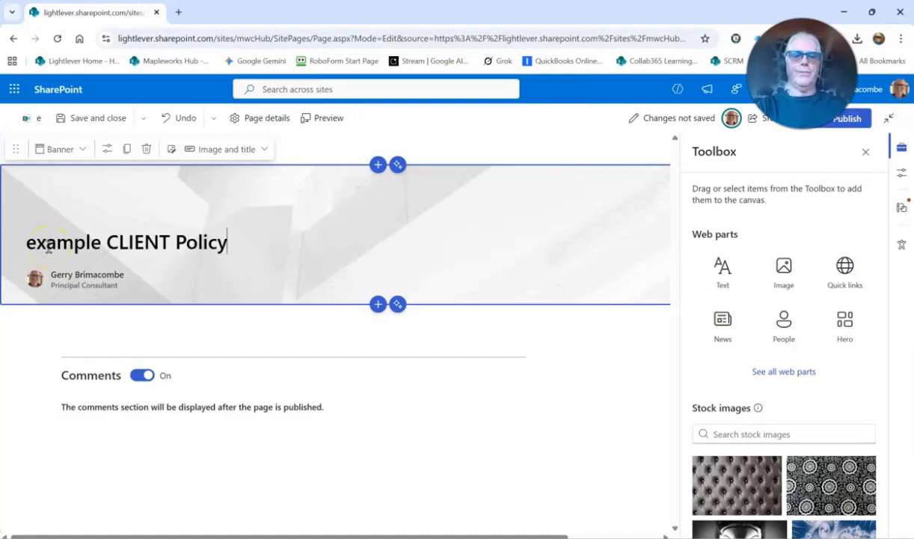
key(BackSpace)
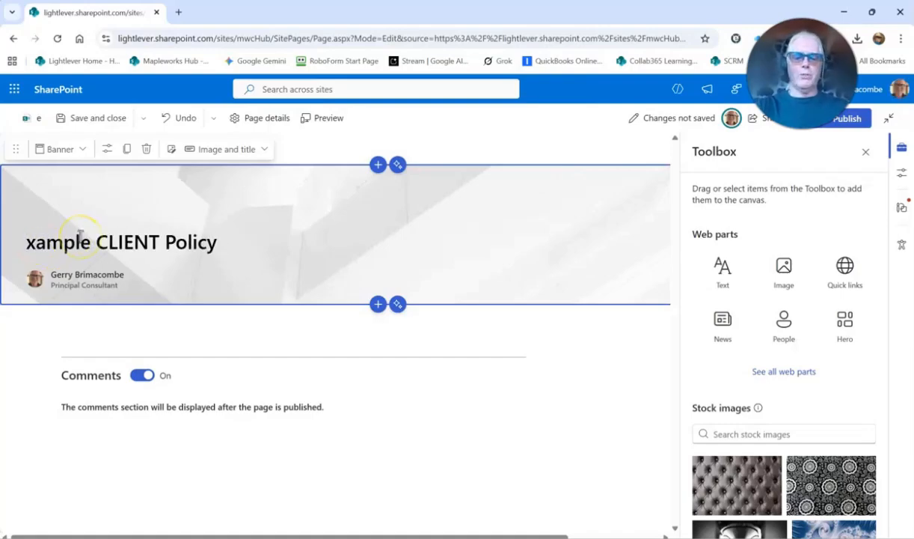
text(A)
key(BackSpace)
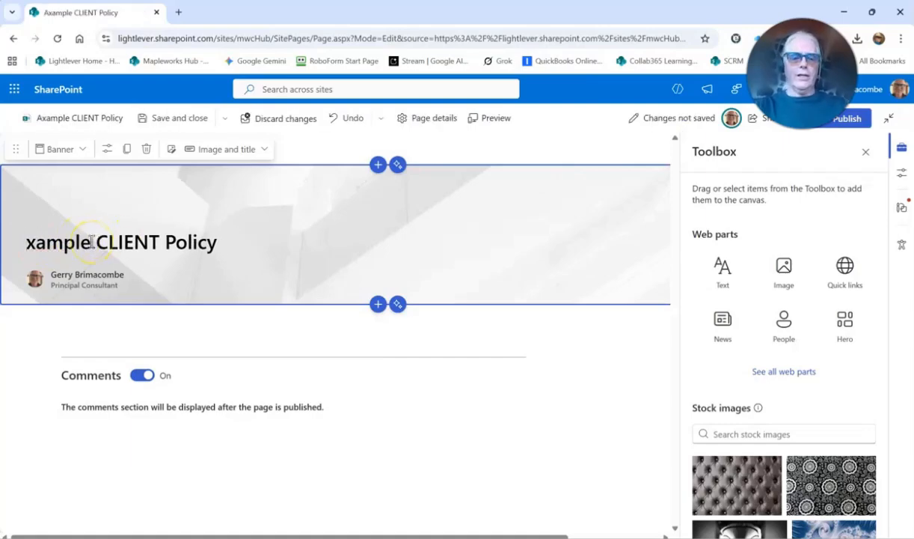
text(E)
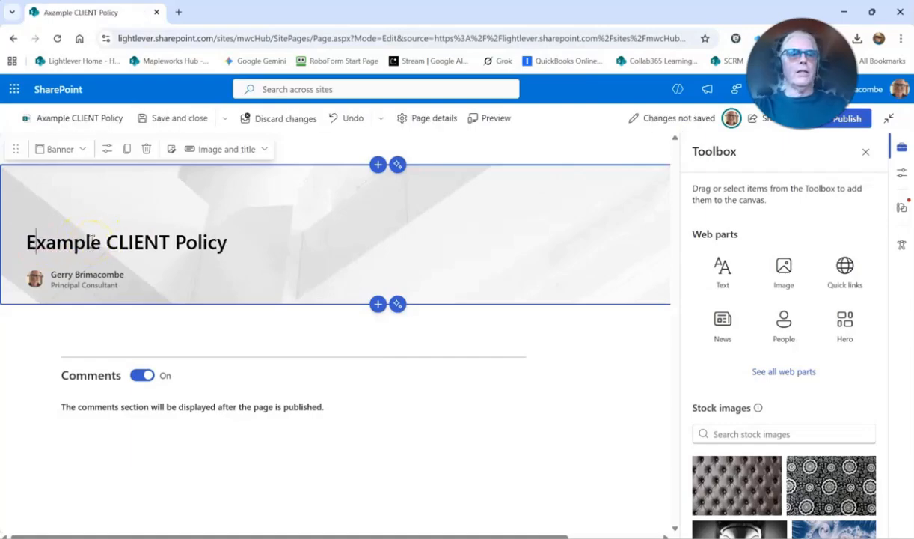
Set the page's Policy Category to Client in its page details and publish the page.
click(866, 153)
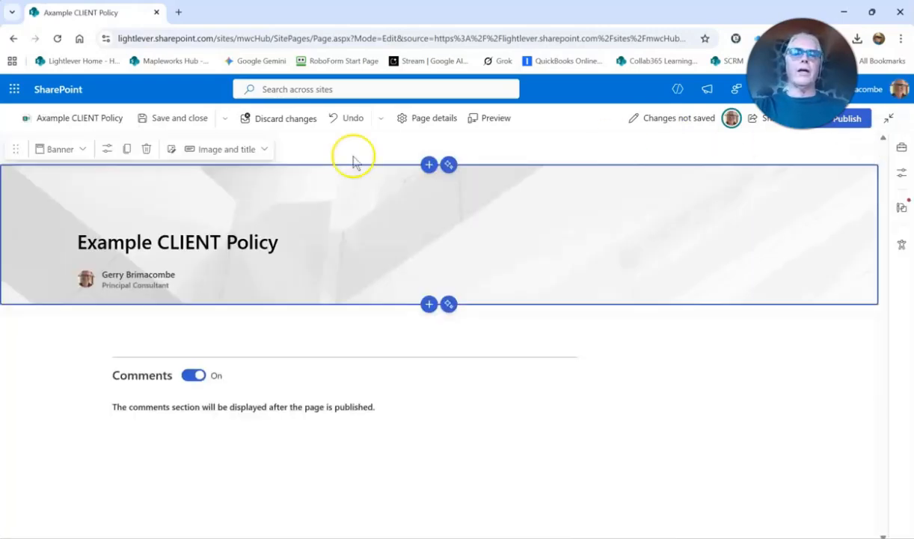
click(417, 124)
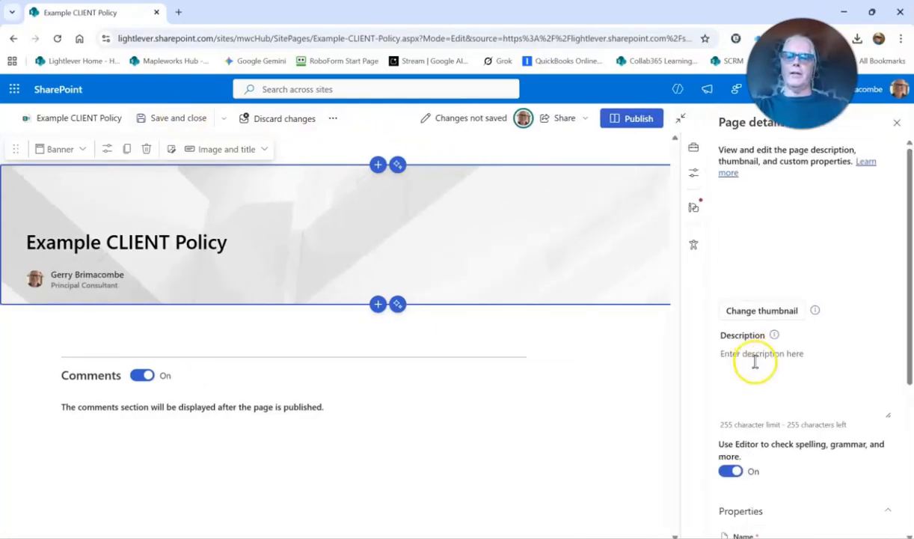
scroll(799, 395, down, 1)
scroll(800, 397, down, 3)
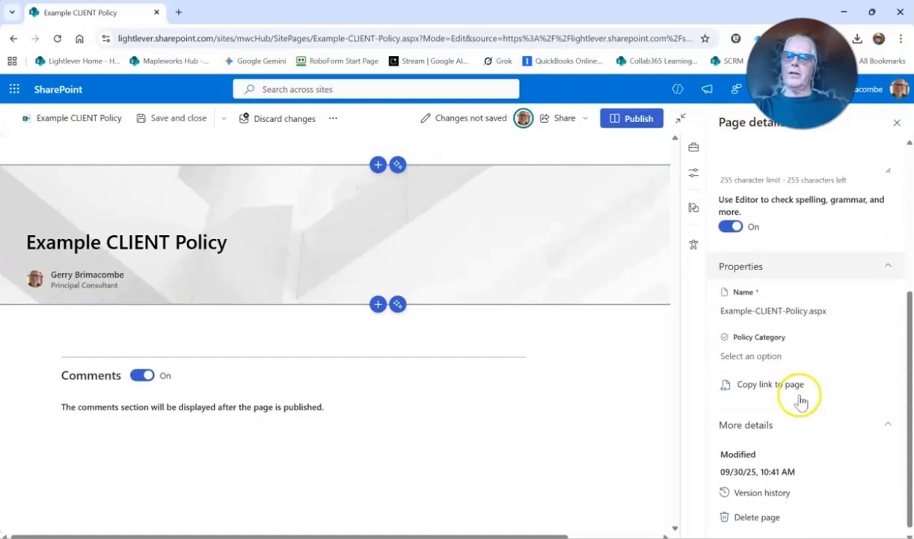
click(757, 356)
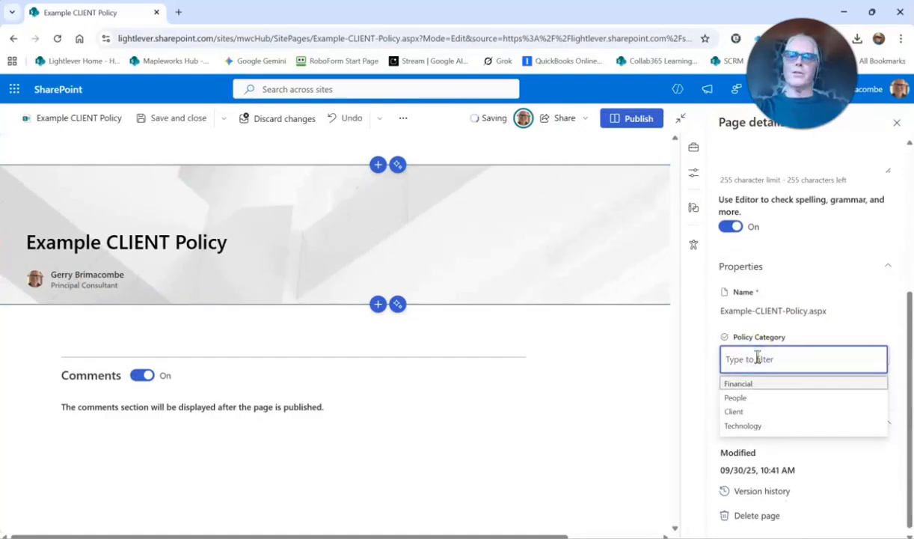
click(741, 411)
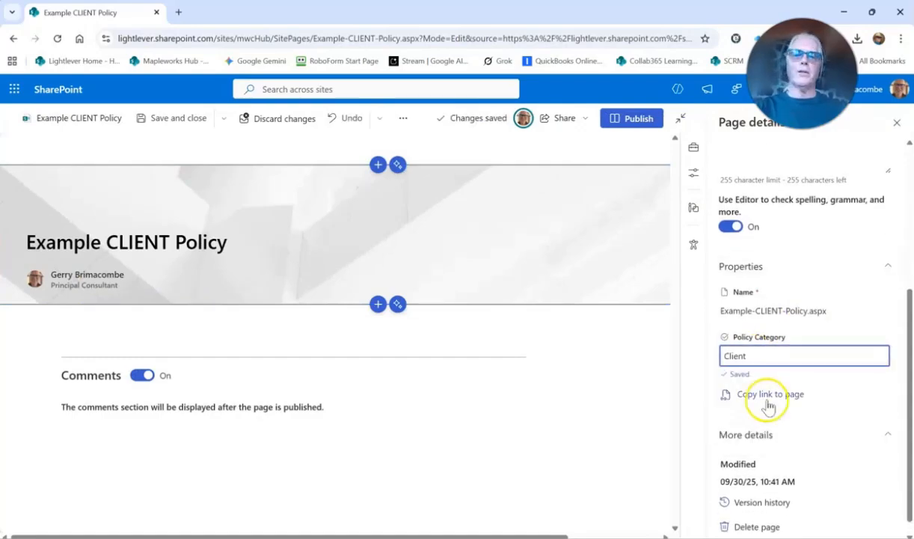
click(632, 121)
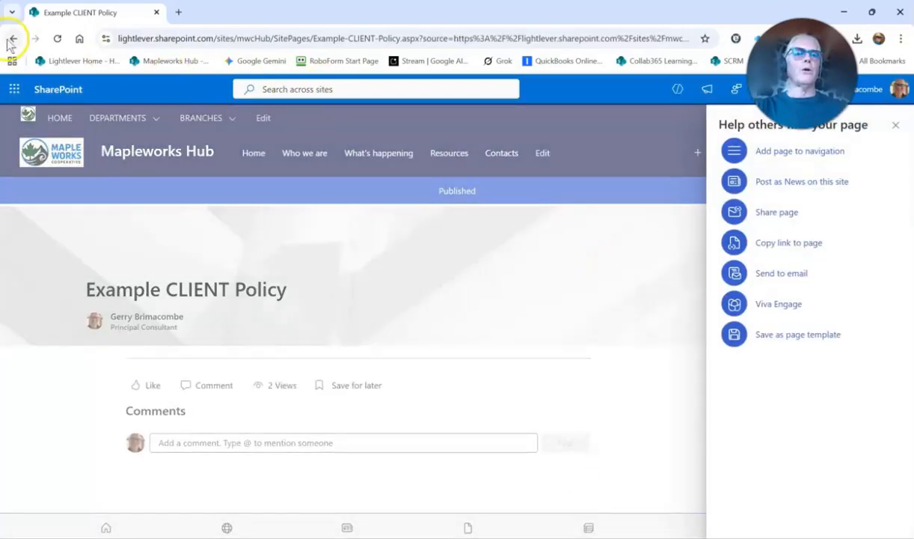
Return to the Mapleworks Hub Site Pages index to check how the new policy is listed.
click(12, 39)
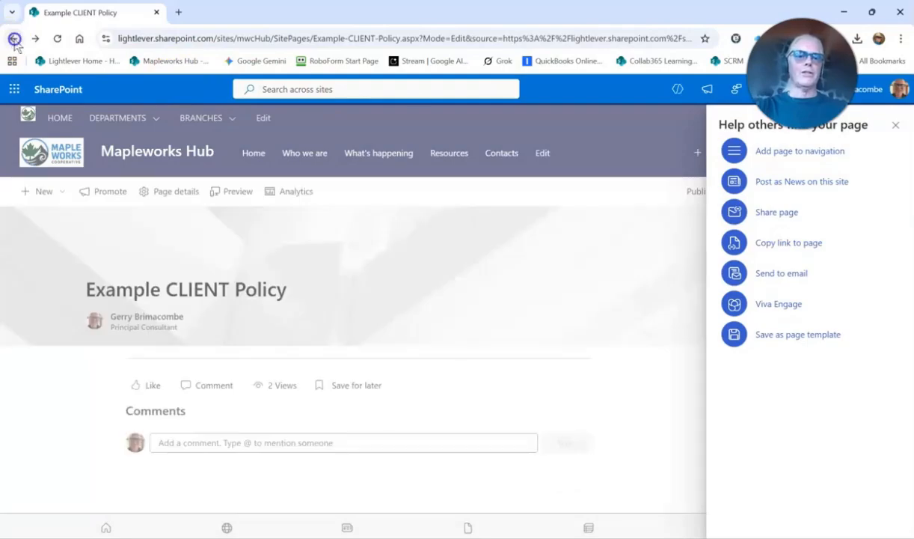
click(14, 39)
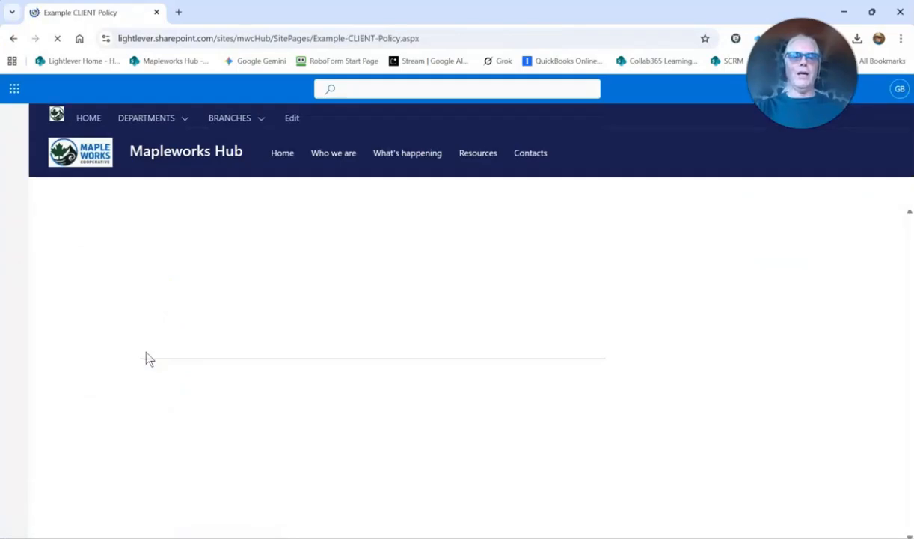
click(14, 38)
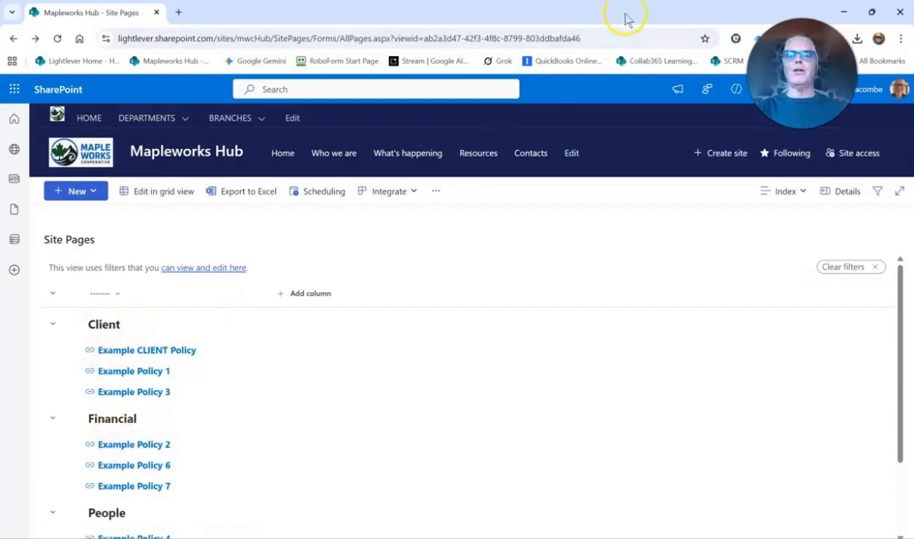
Arrange the SharePoint in Practice and Mapleworks Hub windows side by side and compare their Site Pages indexes.
drag(648, 15, 387, 57)
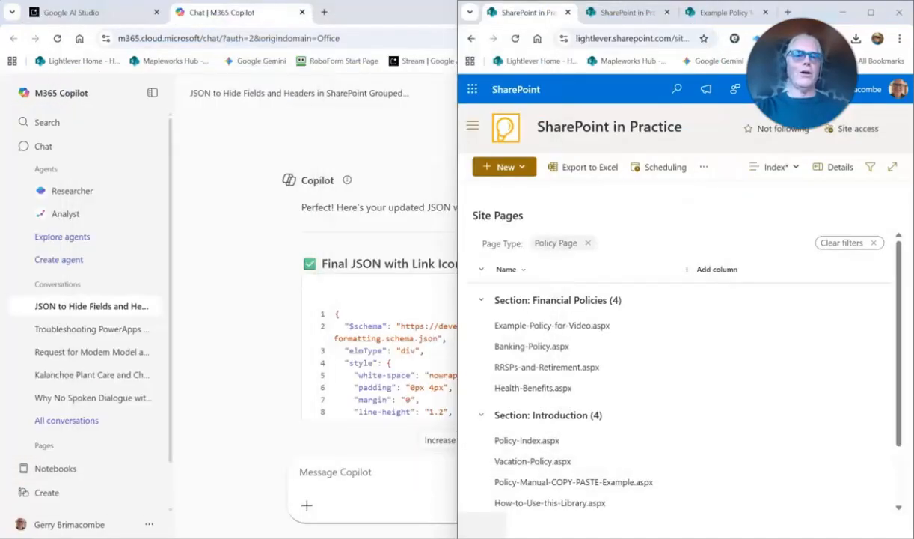
click(869, 12)
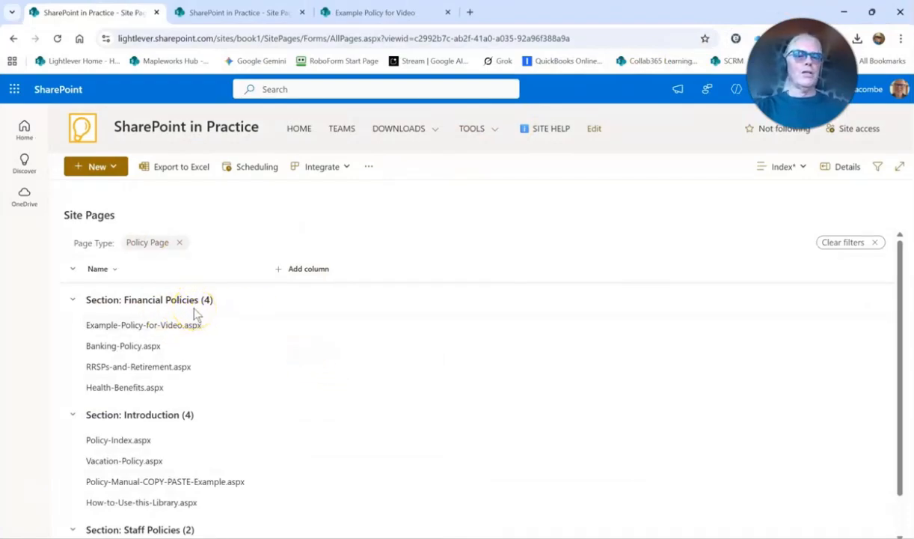
drag(2, 142, 913, 155)
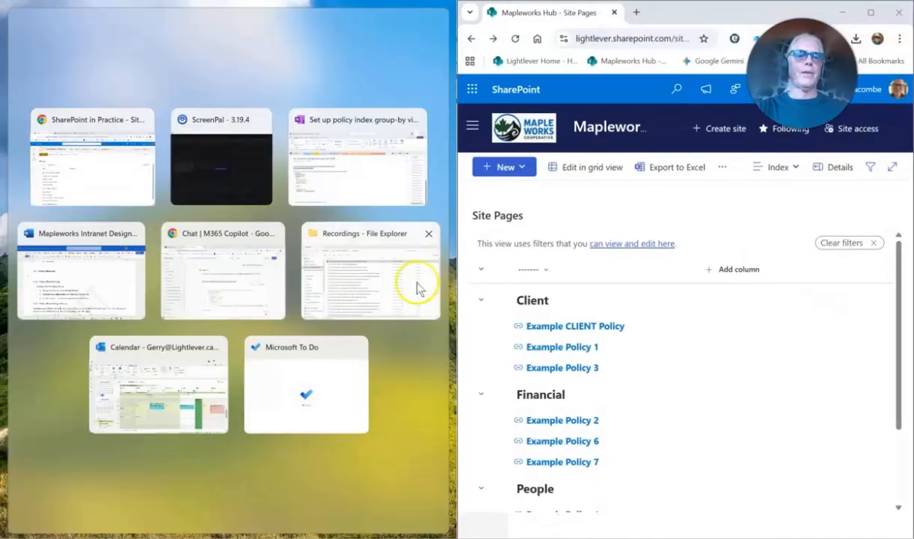
click(106, 178)
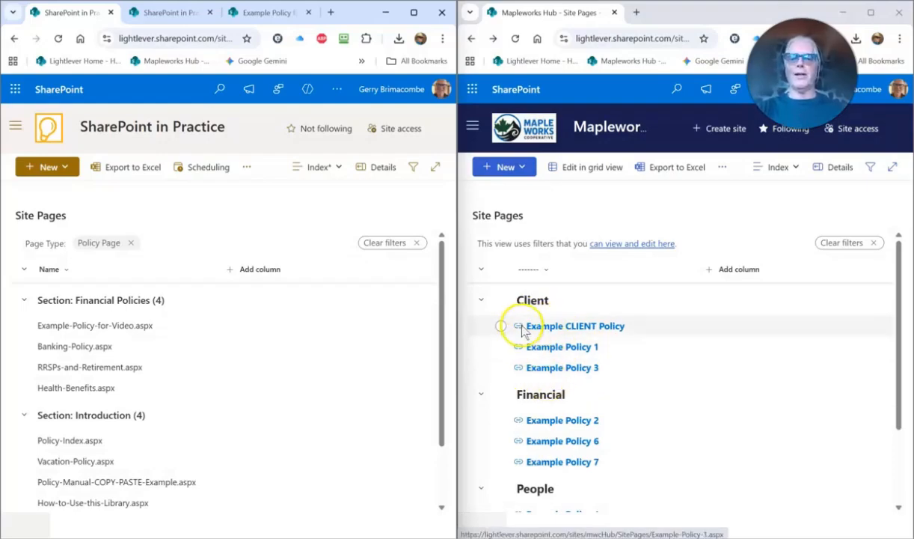
scroll(538, 350, down, 2)
scroll(539, 350, up, 2)
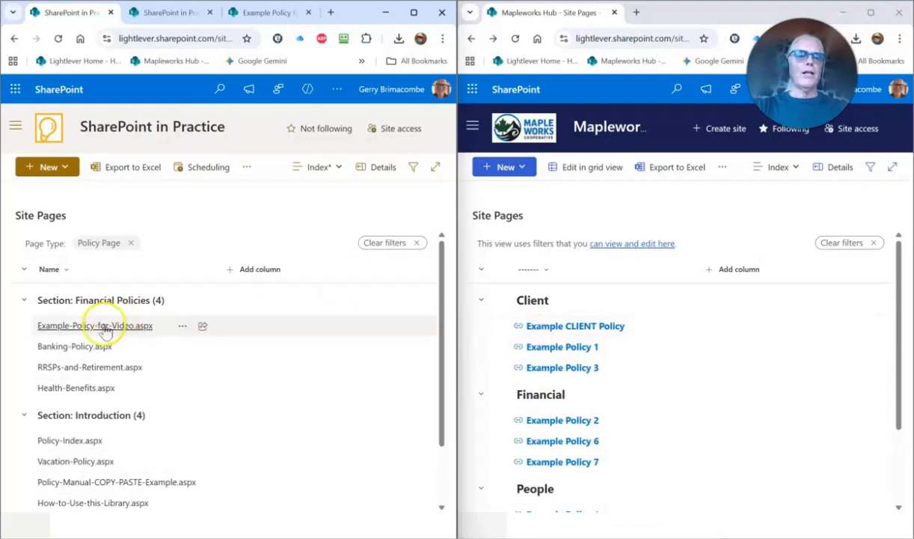
Open Example-Policy-for-Video.aspx in a maximized window, review its embedded INDEX, and return to the Site Pages library.
click(69, 327)
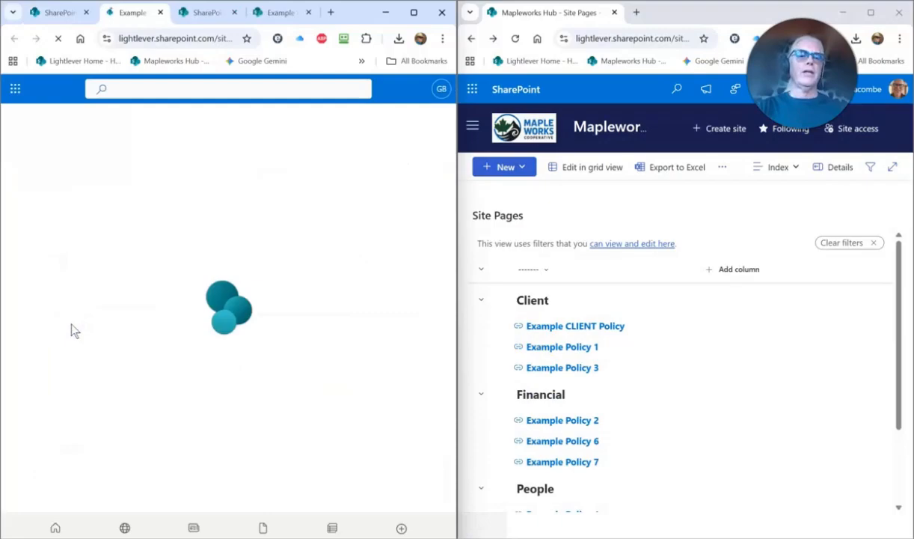
click(413, 14)
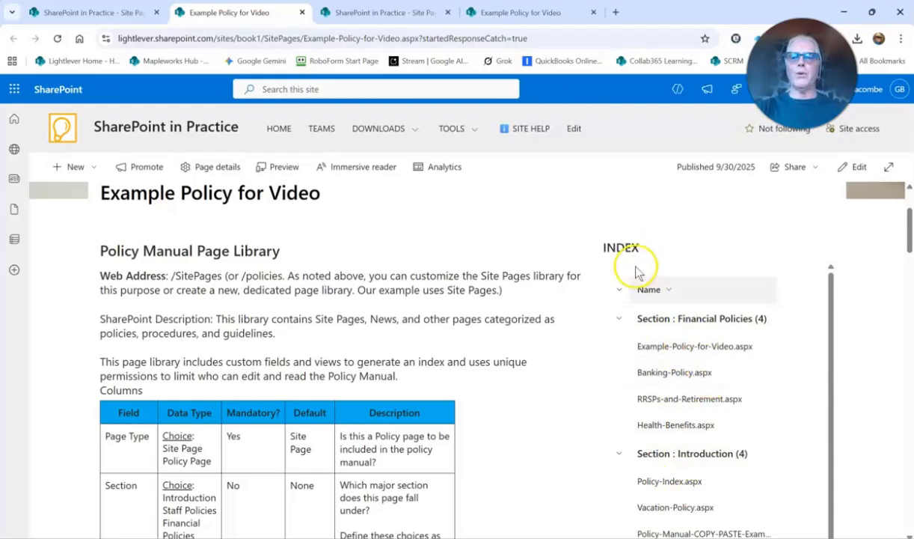
click(97, 12)
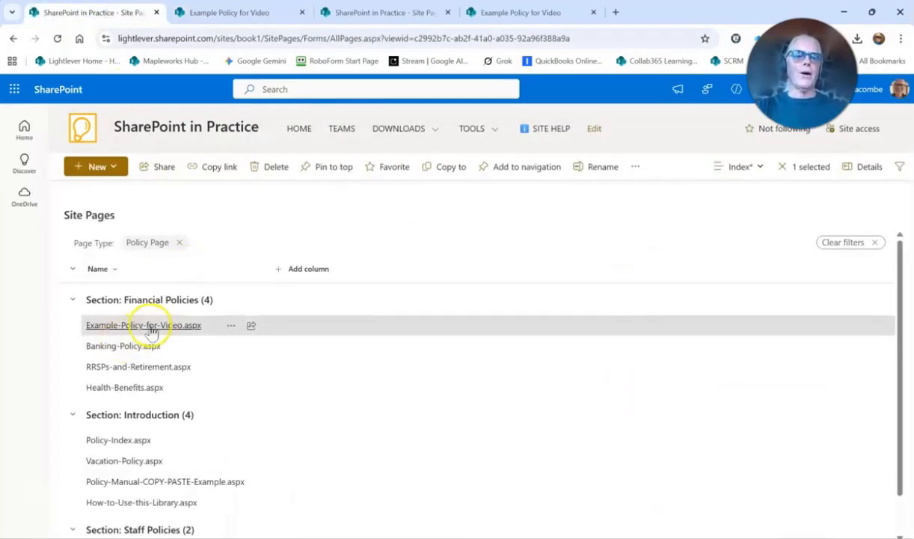
mouse_move(116, 328)
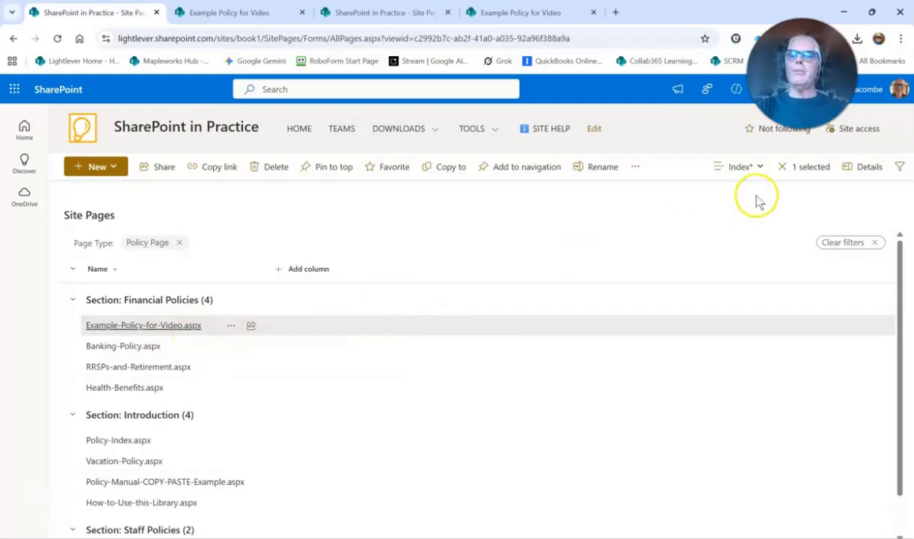
Switch the SharePoint in Practice Site Pages library to the All Pages view and reload it.
click(760, 168)
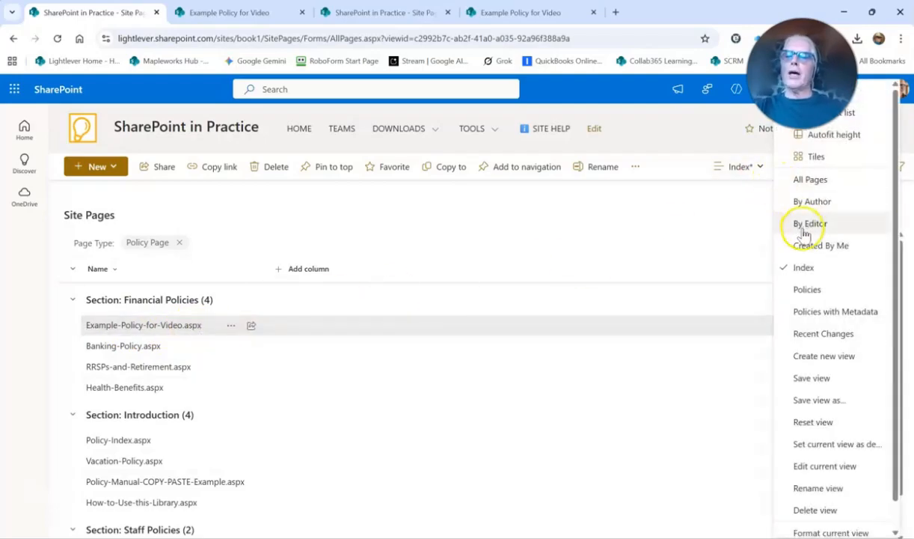
click(805, 185)
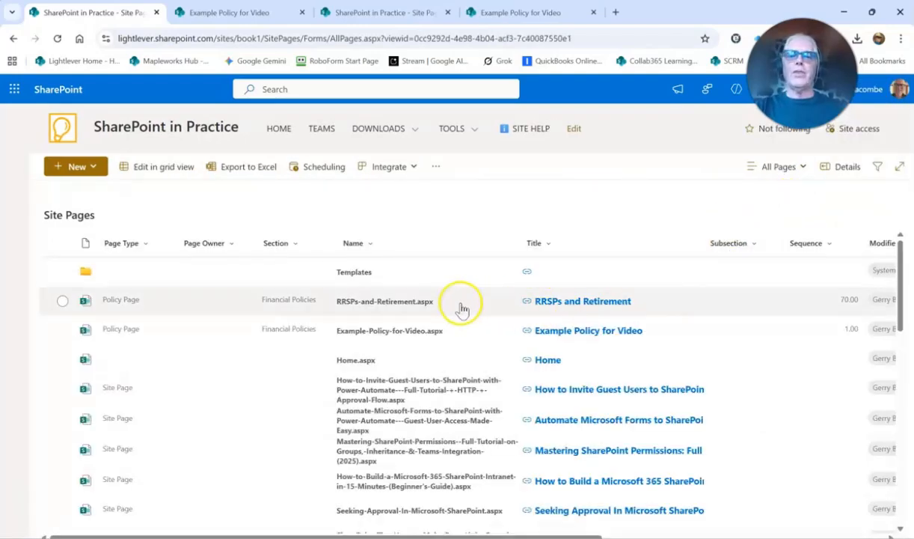
click(57, 39)
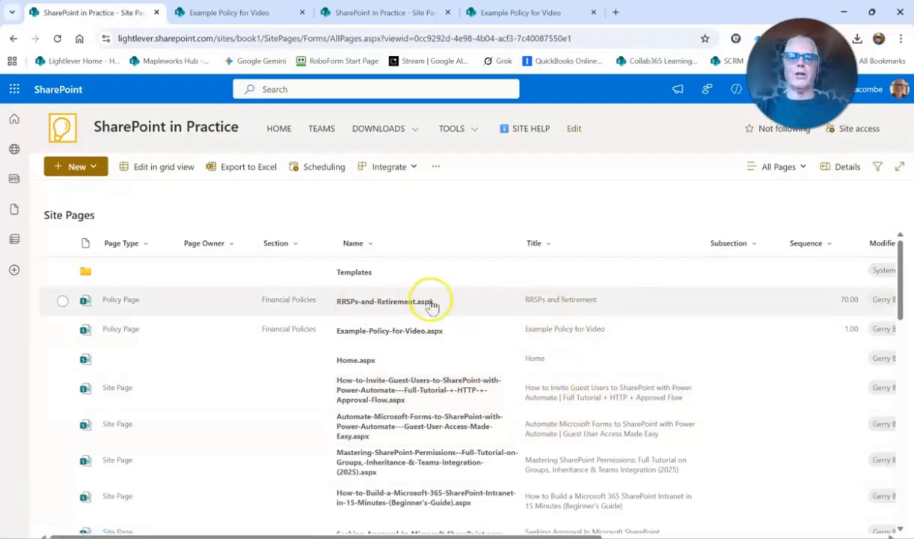
Create a public list view named Index 2 in the Site Pages library.
click(802, 168)
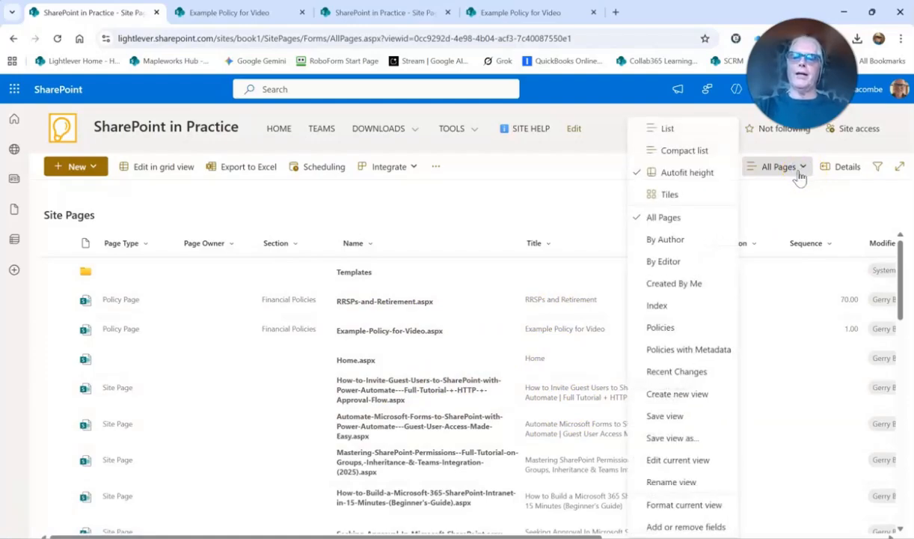
click(681, 394)
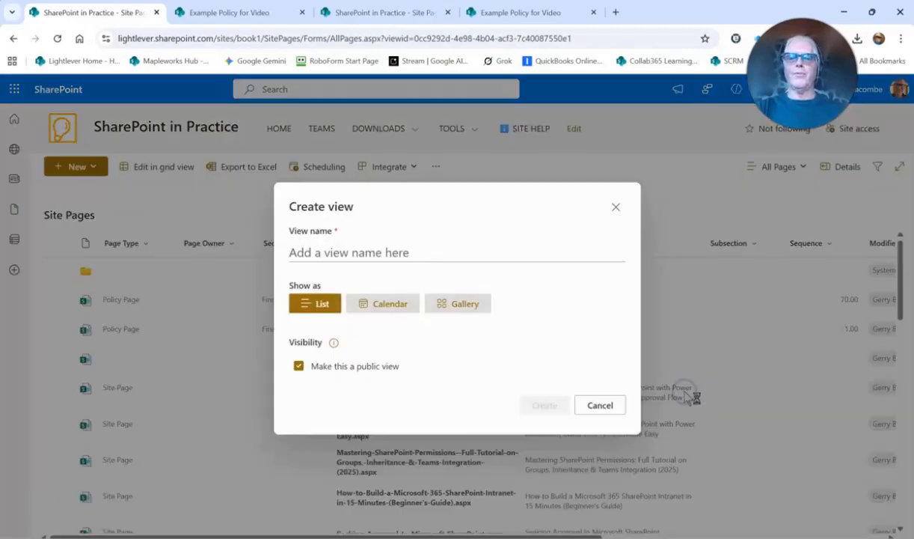
click(311, 254)
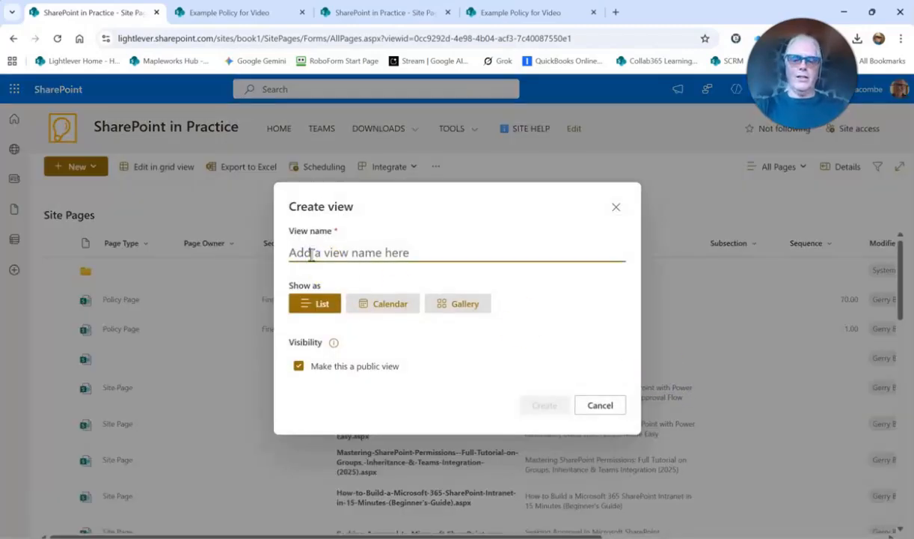
text(Index 2)
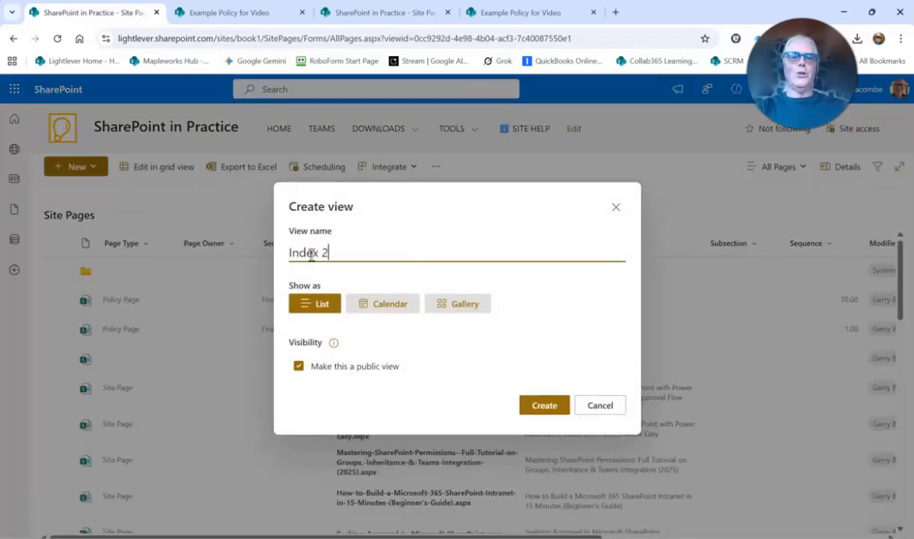
click(544, 405)
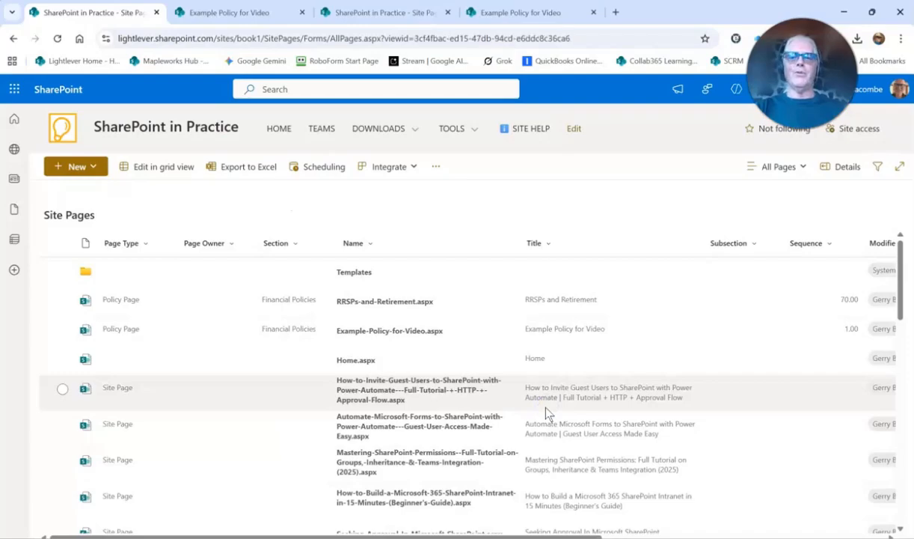
Edit the Index 2 view to group items by the Section column, with groupings expanded by default.
click(801, 167)
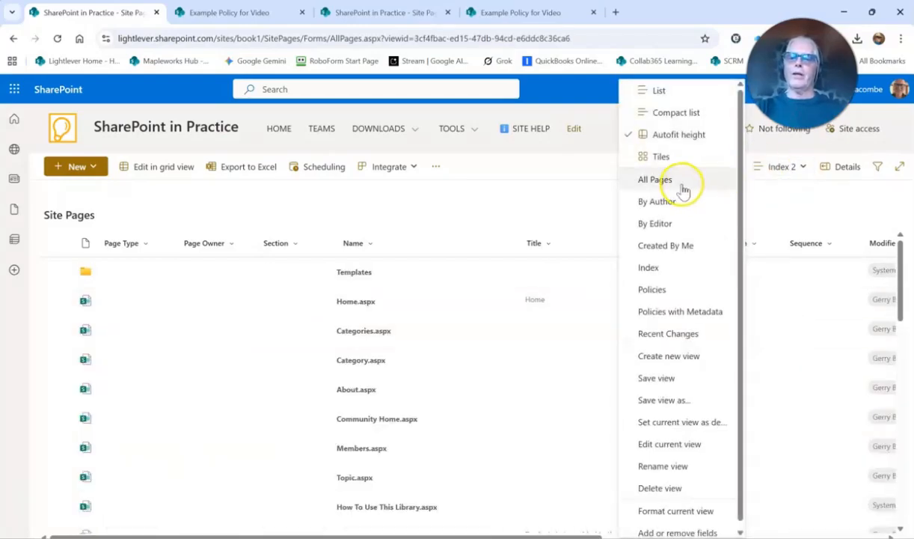
click(678, 443)
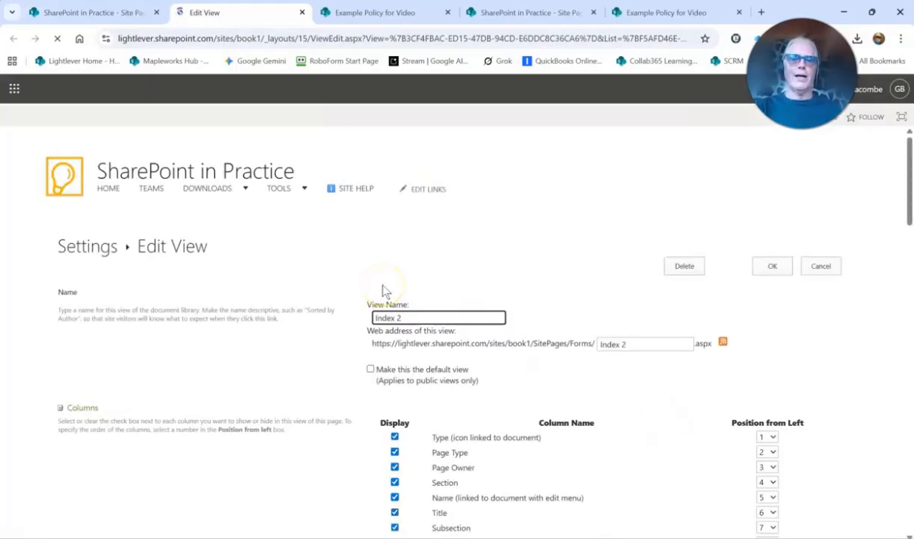
scroll(292, 336, down, 15)
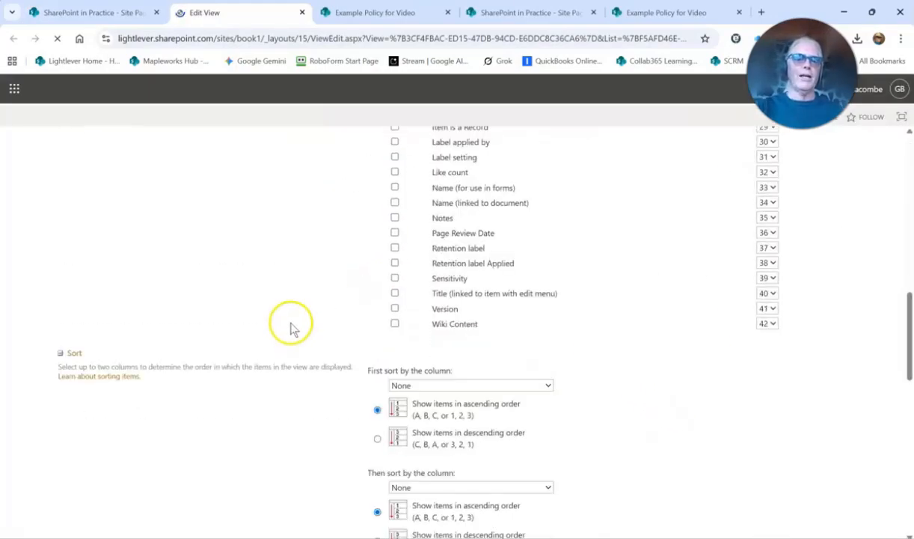
scroll(290, 326, down, 1)
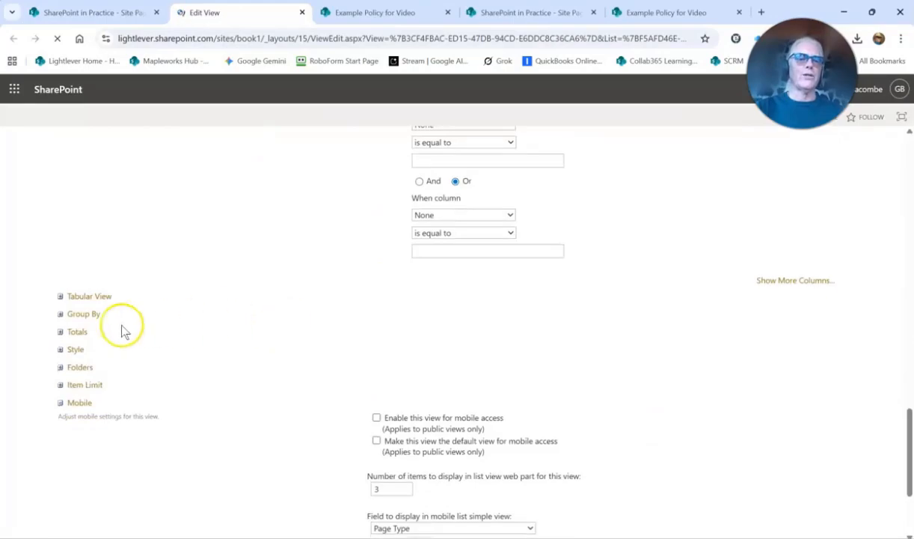
click(65, 316)
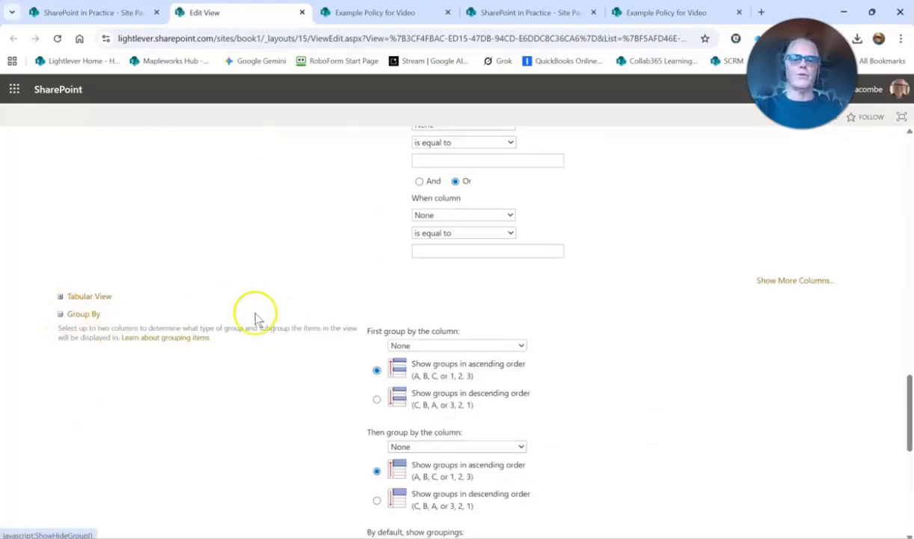
click(464, 346)
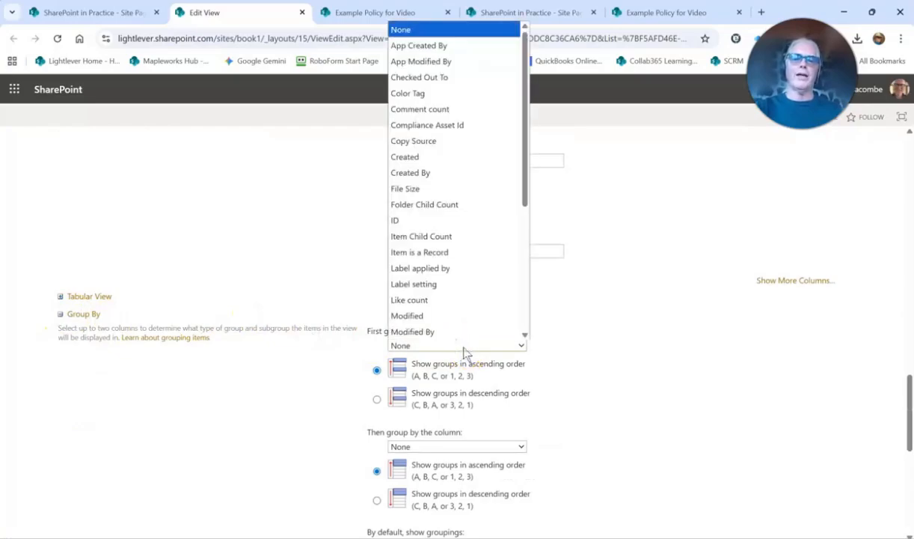
scroll(464, 292, down, 3)
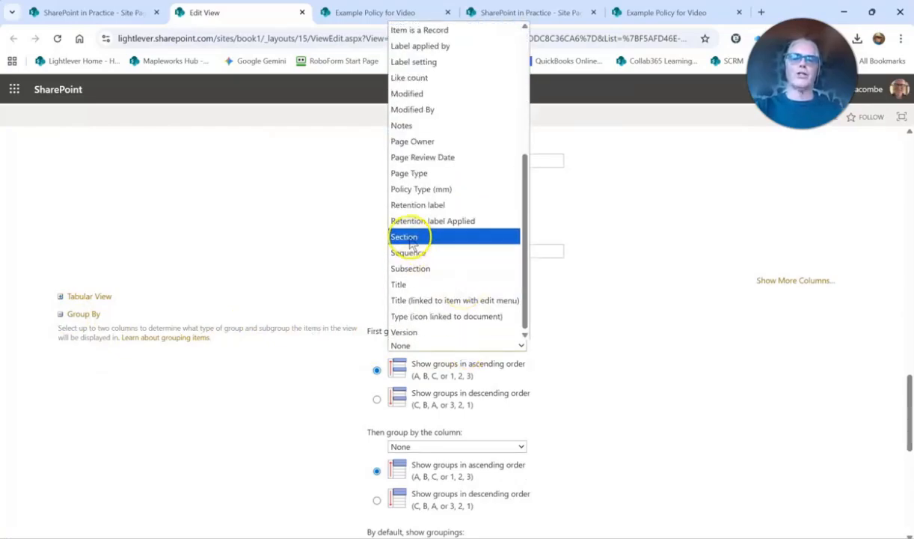
click(404, 236)
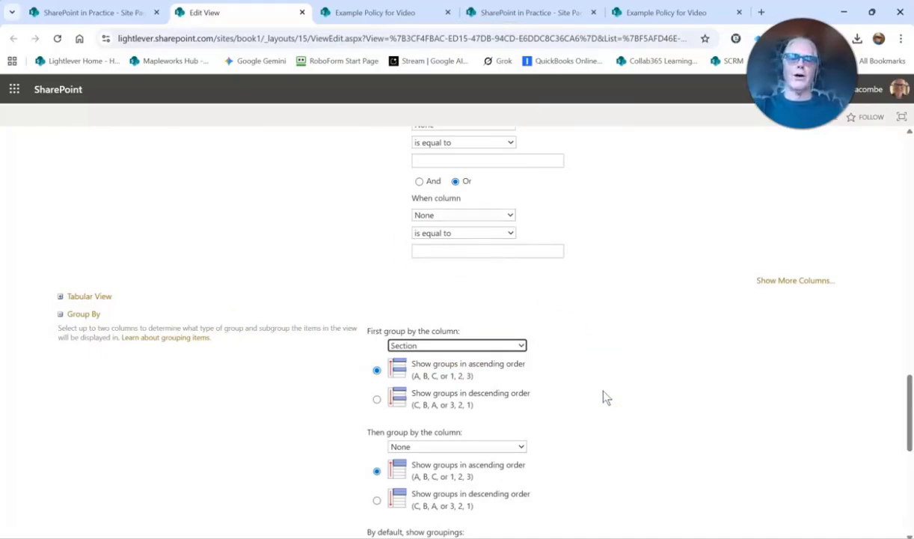
scroll(607, 398, down, 3)
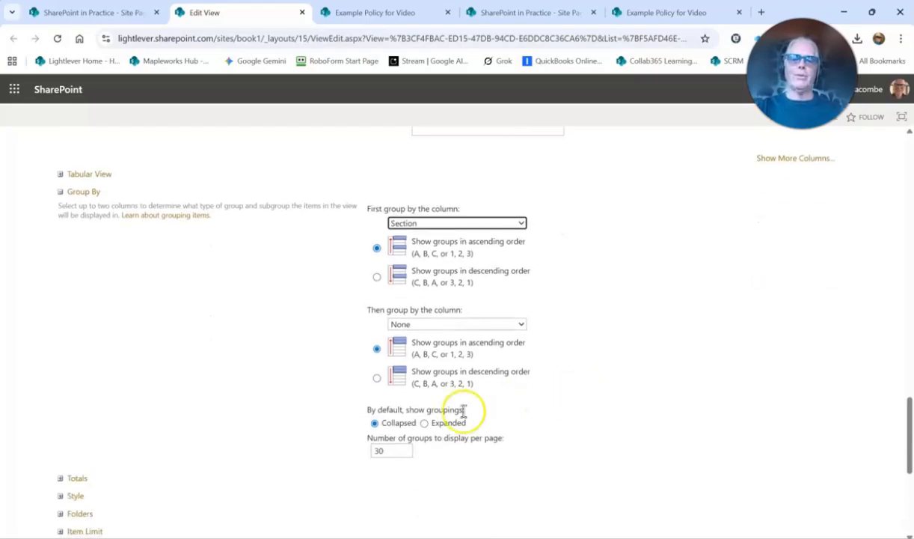
click(424, 423)
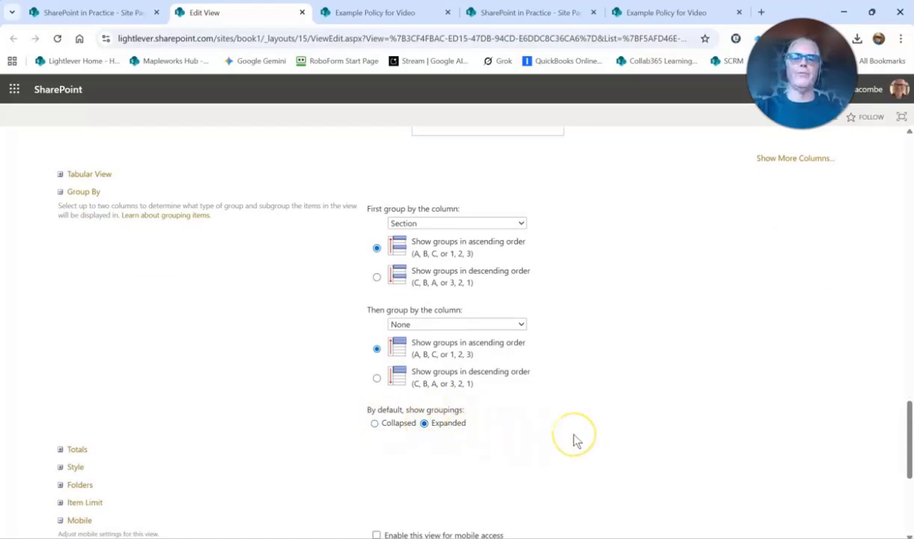
Remove every displayed column except Title from the Index 2 view.
scroll(580, 438, up, 15)
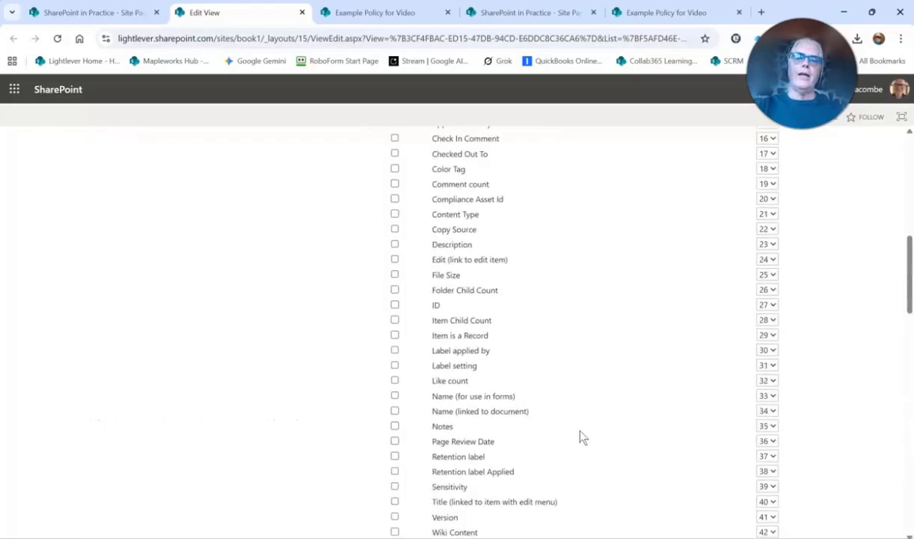
scroll(580, 439, up, 5)
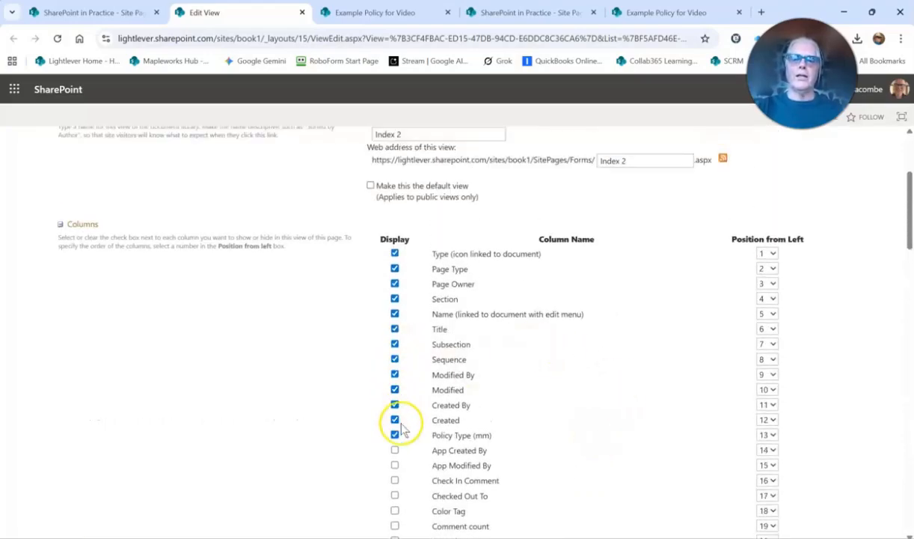
click(395, 300)
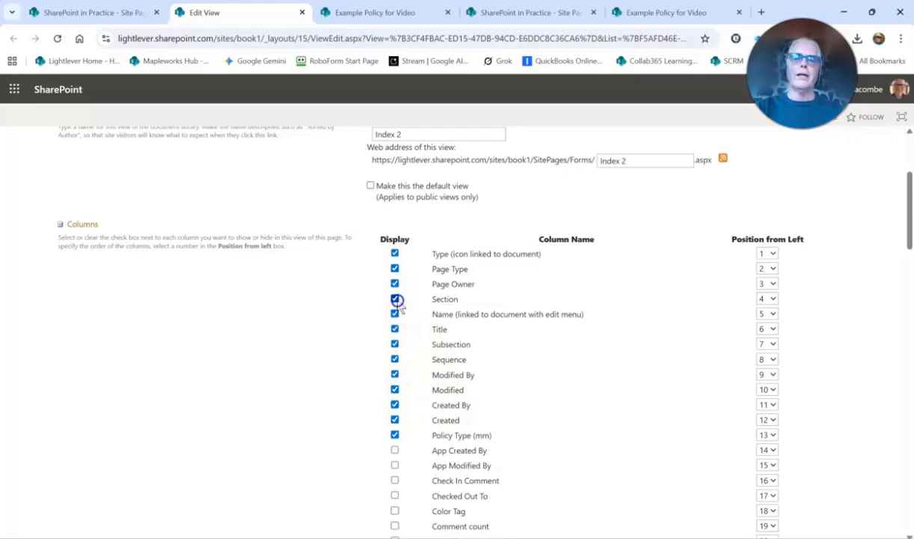
click(395, 272)
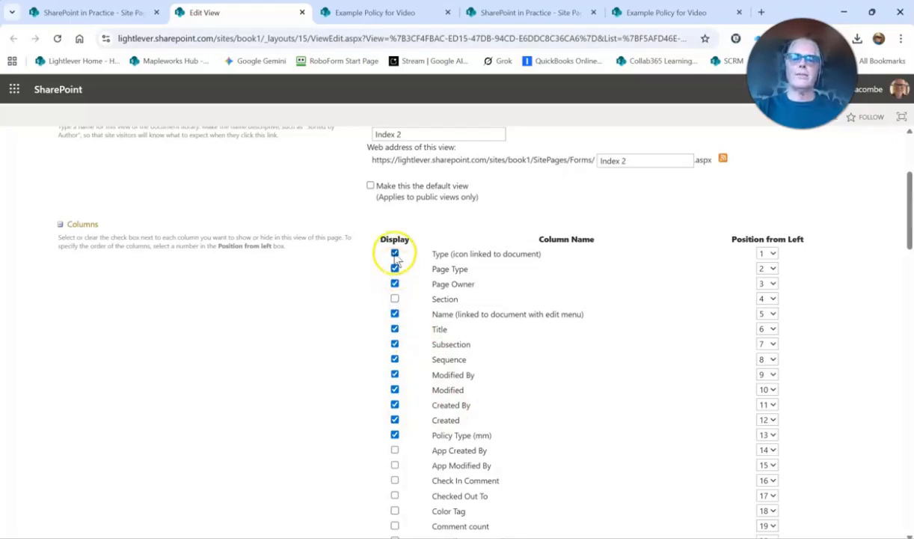
click(395, 285)
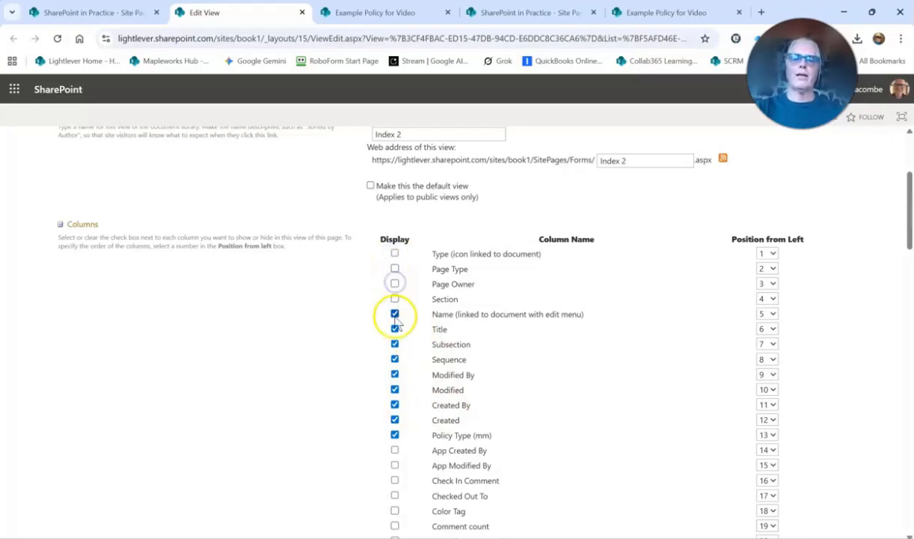
click(395, 314)
click(395, 344)
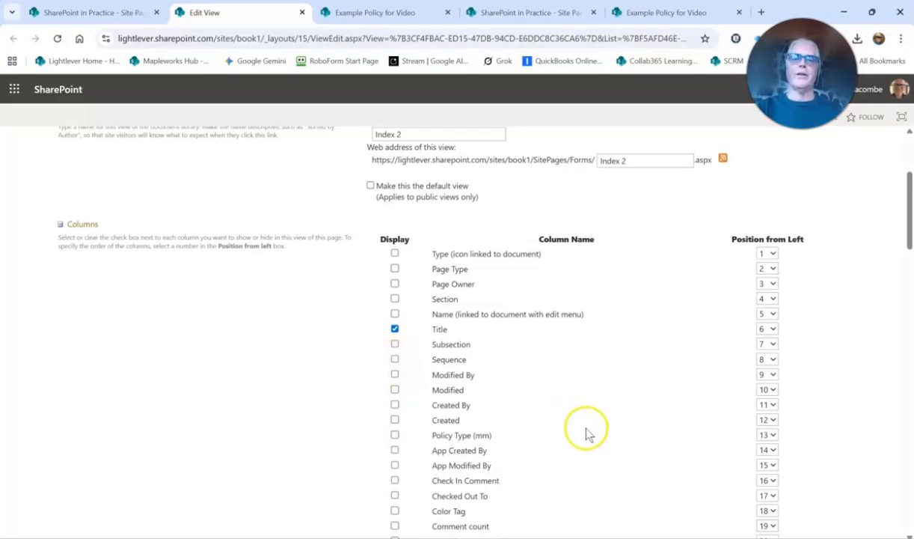
Save the Index 2 view settings and collapse the Unassigned section group in the library.
scroll(586, 432, up, 3)
click(773, 270)
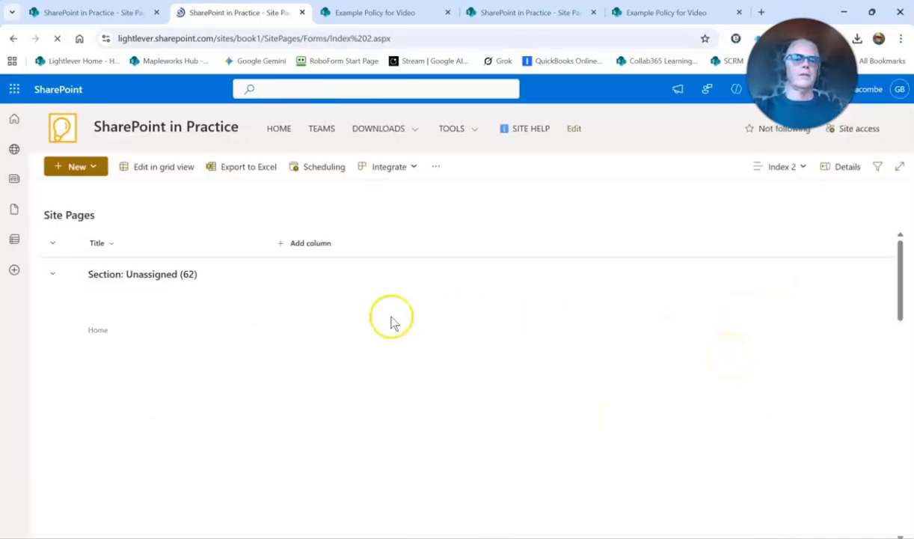
click(55, 274)
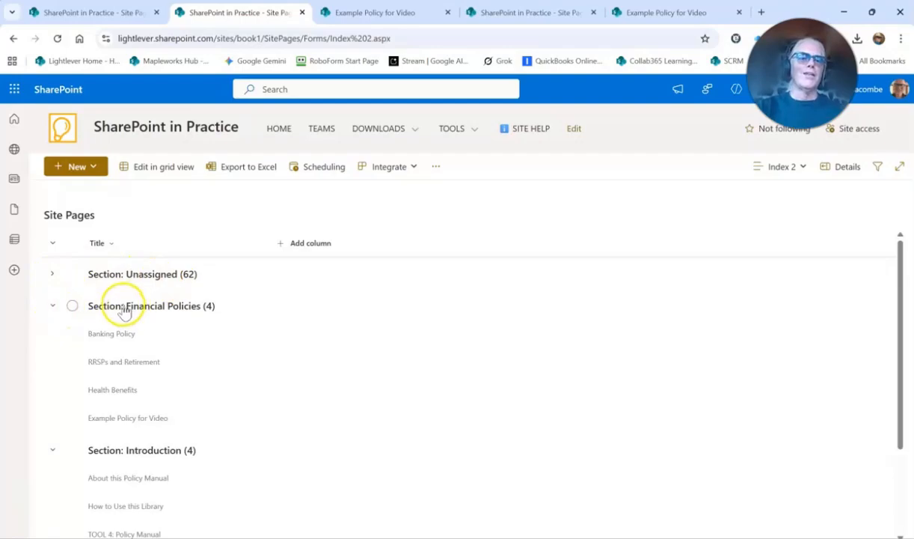
Edit the Index 2 view again and filter it to items whose Section is not equal to blank.
click(801, 170)
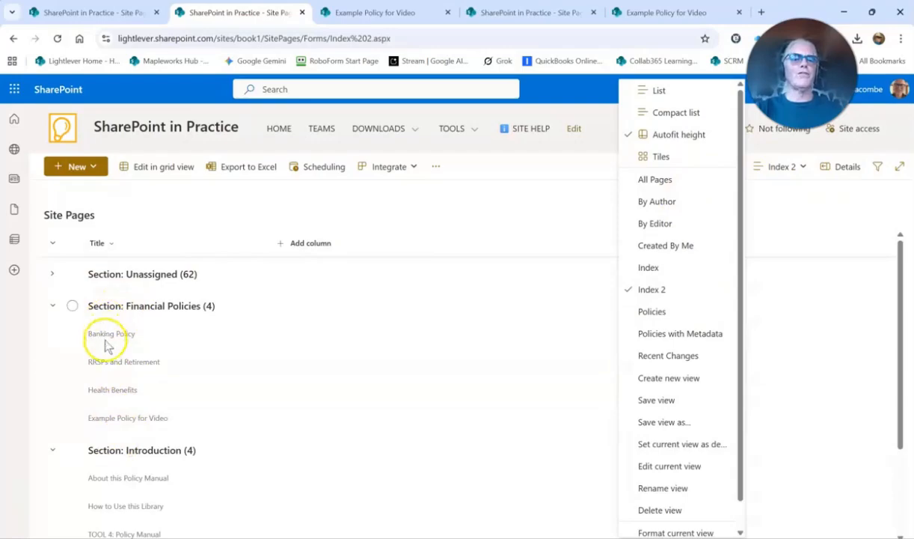
click(677, 466)
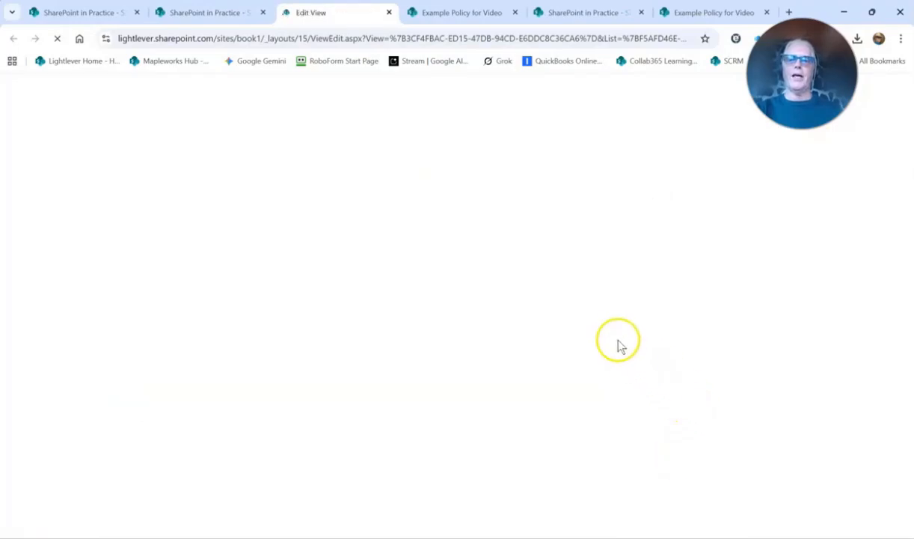
scroll(618, 338, down, 10)
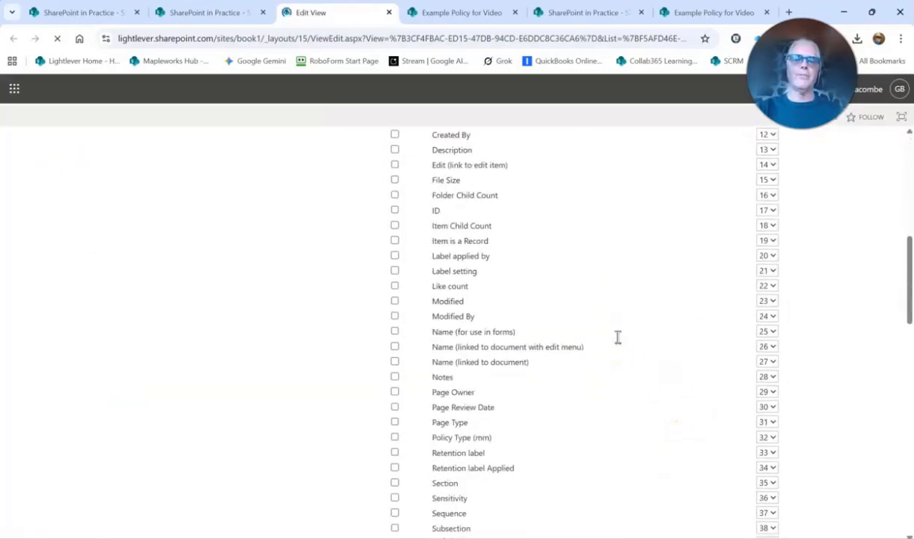
scroll(618, 343, down, 3)
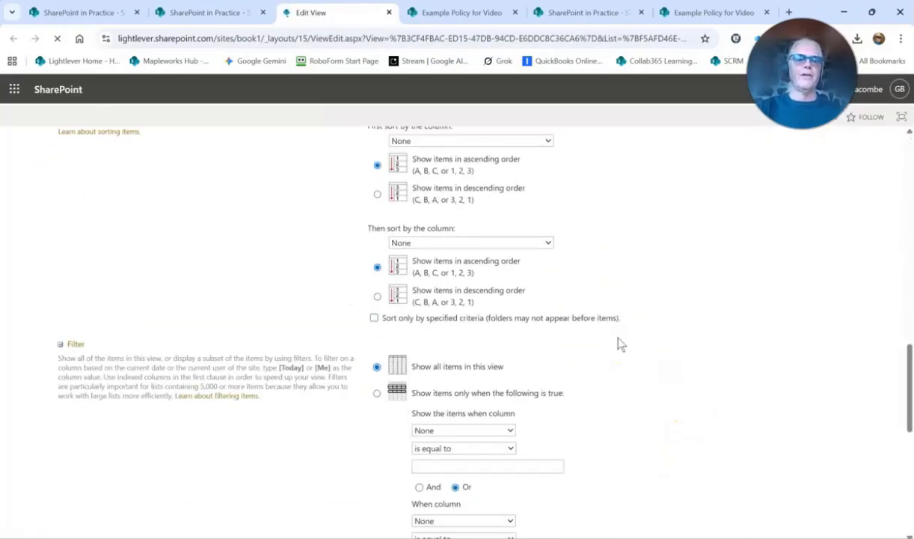
scroll(604, 341, down, 2)
click(377, 270)
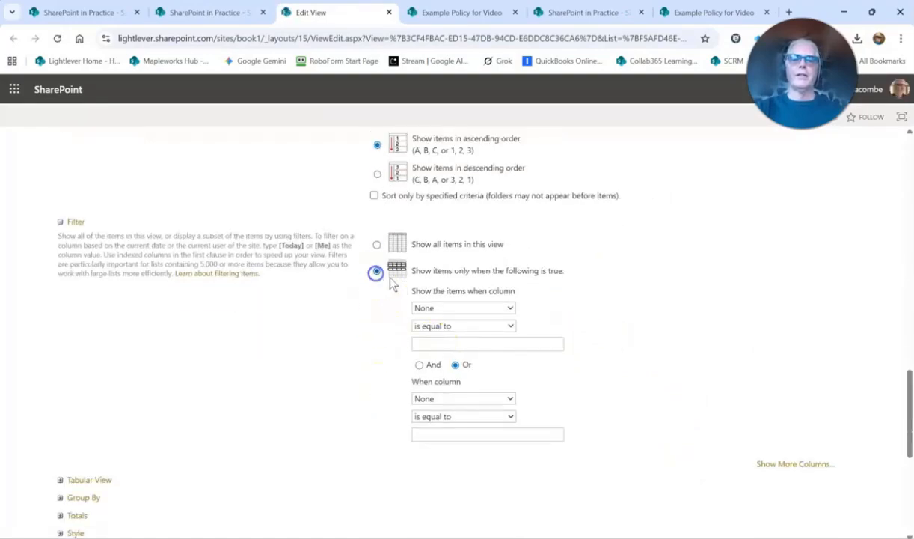
click(445, 308)
scroll(449, 202, down, 6)
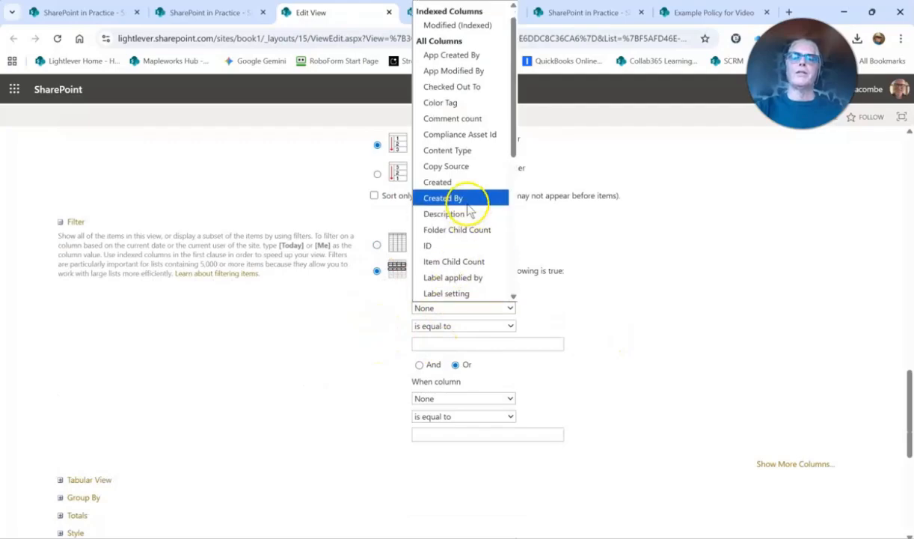
click(437, 198)
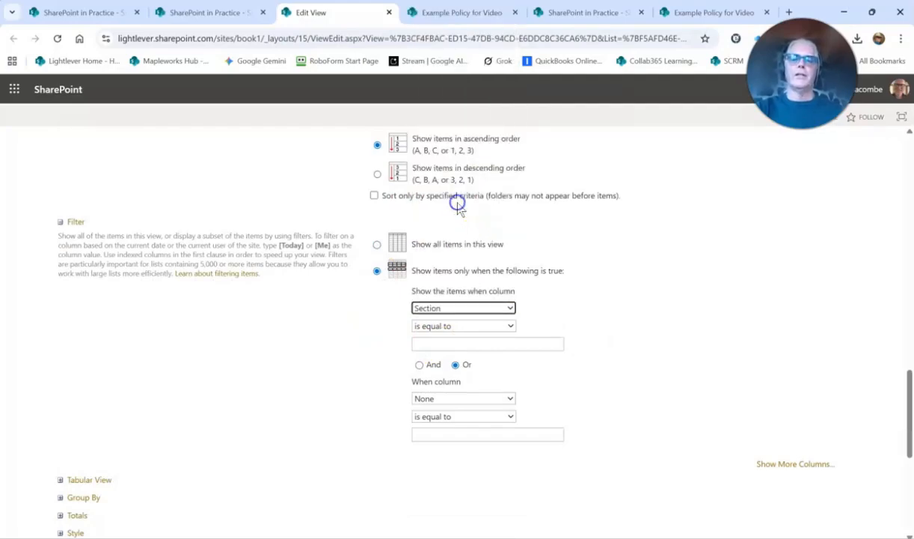
click(445, 325)
click(442, 356)
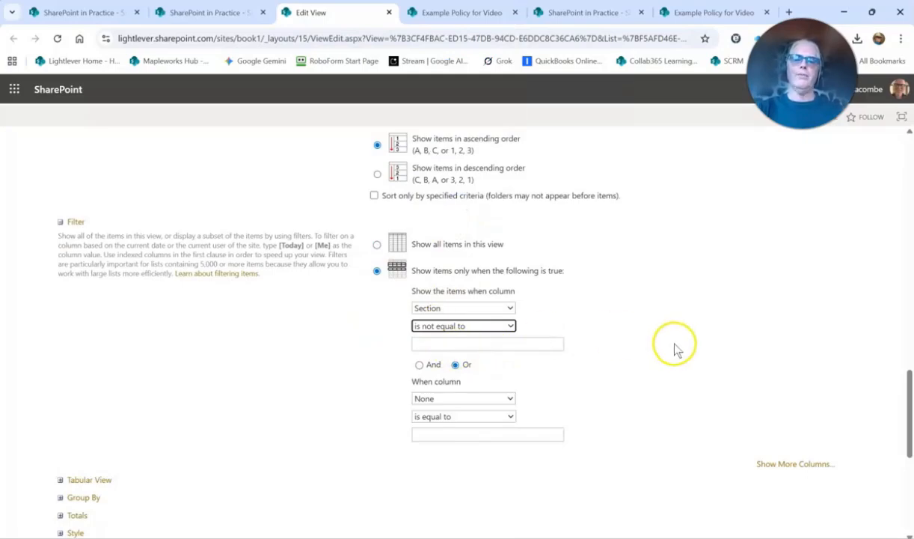
Set Title as the first sort column of the Index 2 view.
scroll(674, 349, up, 3)
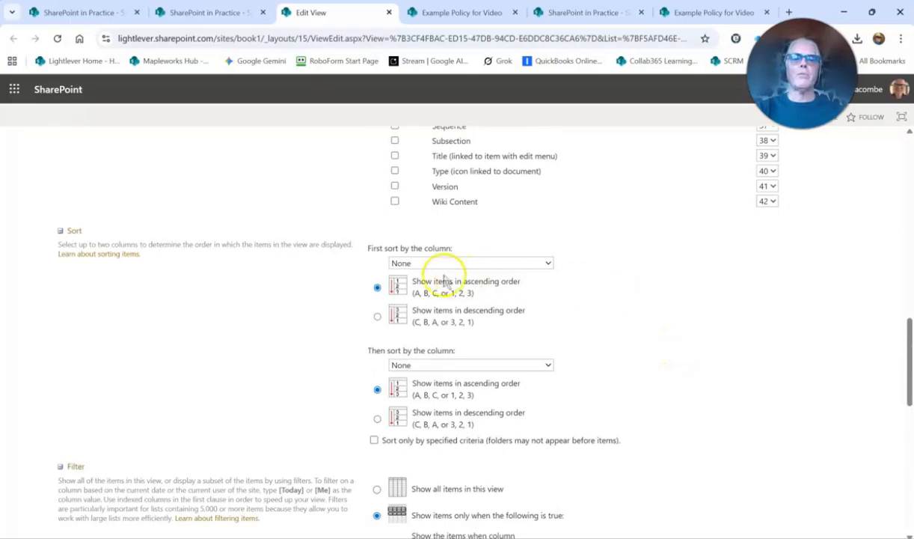
click(430, 262)
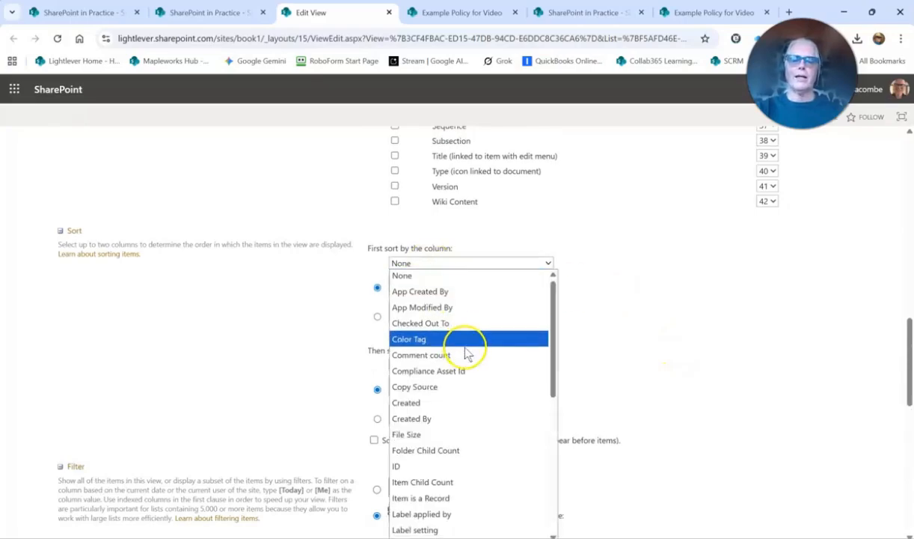
scroll(464, 352, down, 5)
scroll(465, 354, down, 2)
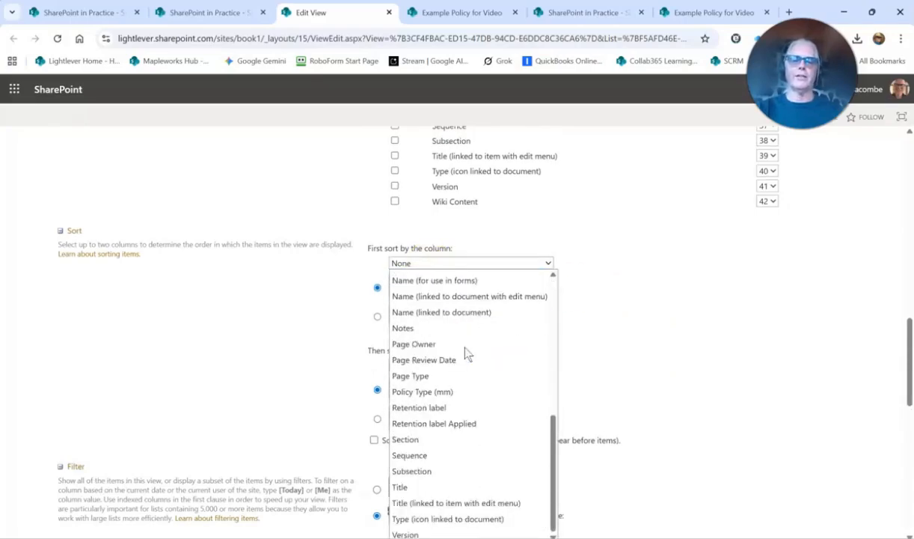
click(409, 488)
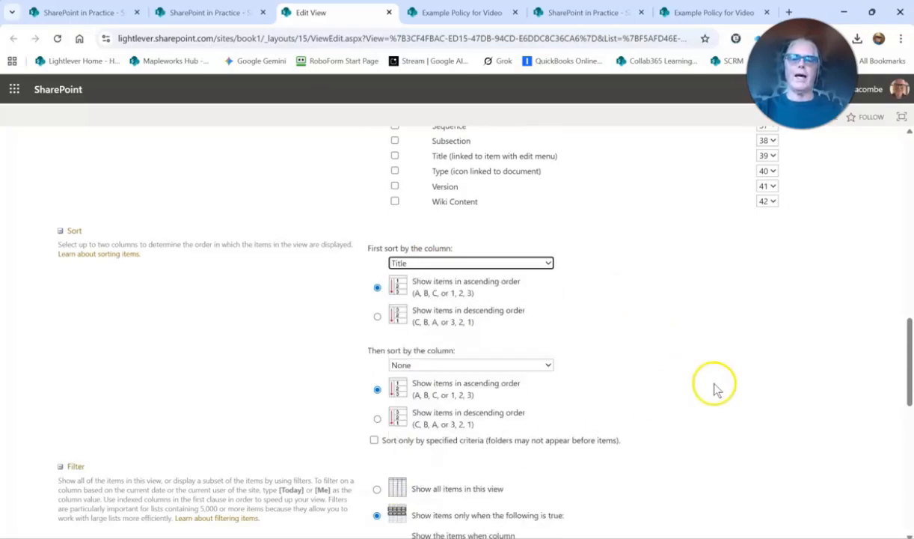
Save the Index 2 view settings and collapse the Introduction section group, leaving Financial Policies expanded.
scroll(715, 386, up, 10)
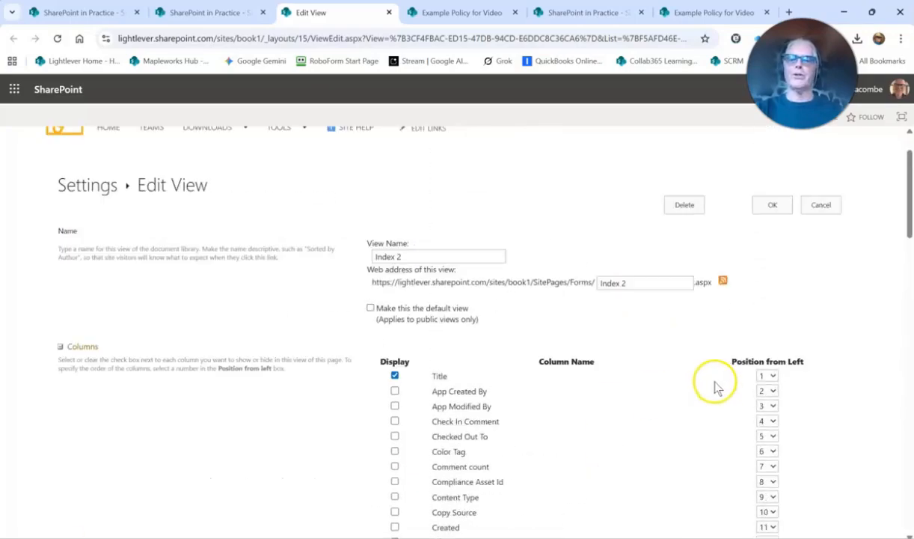
click(771, 208)
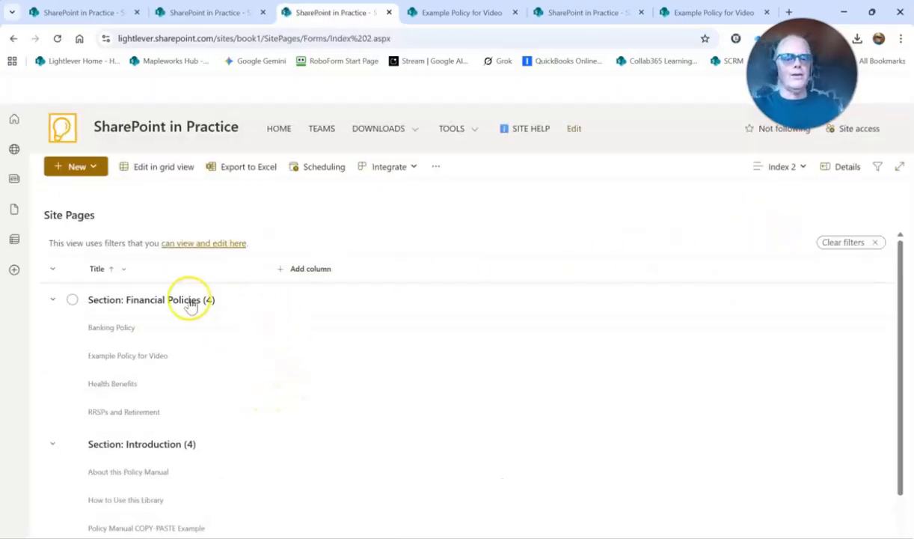
click(54, 301)
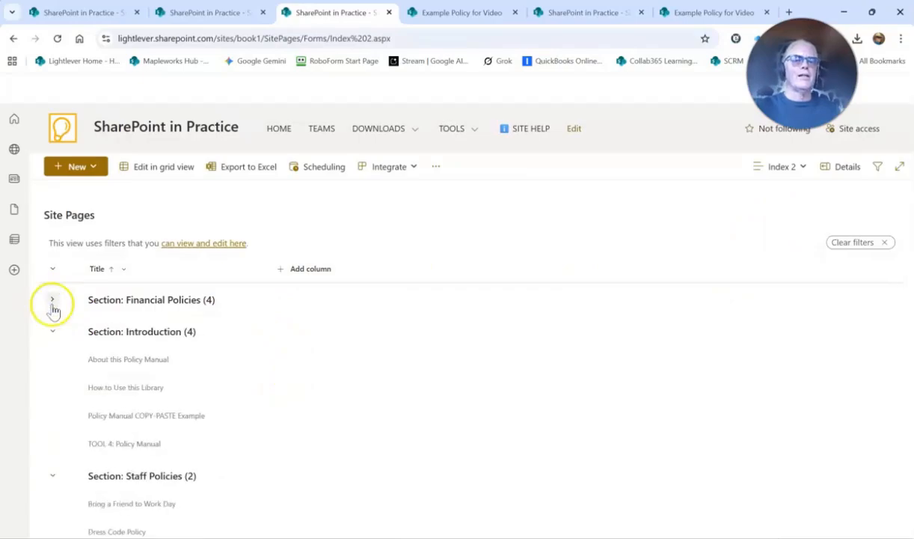
click(51, 331)
click(52, 301)
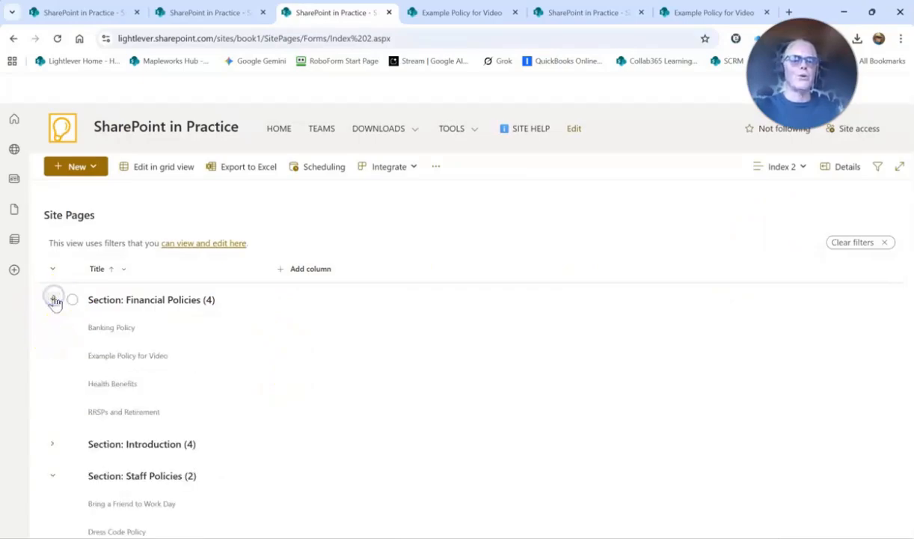
click(52, 301)
click(53, 300)
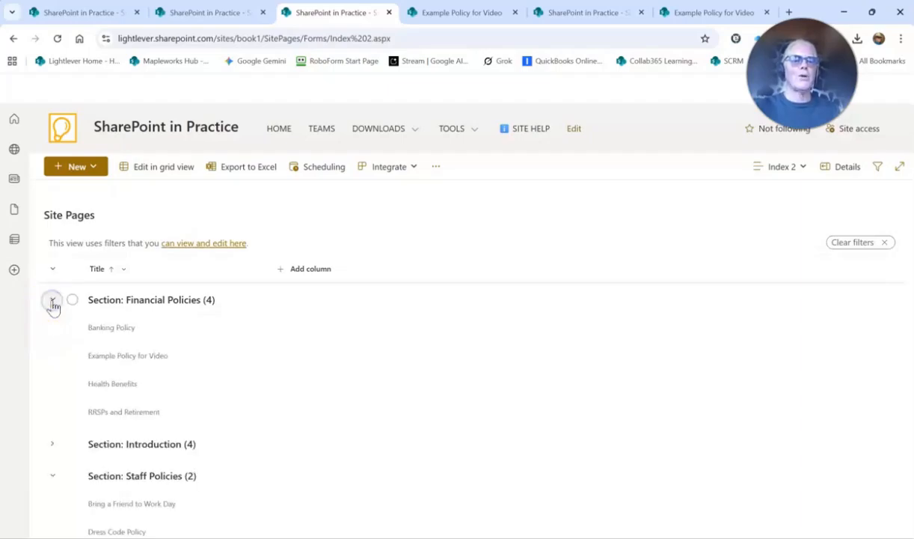
Open the Title column's formatting settings in advanced mode for editing its JSON.
click(112, 328)
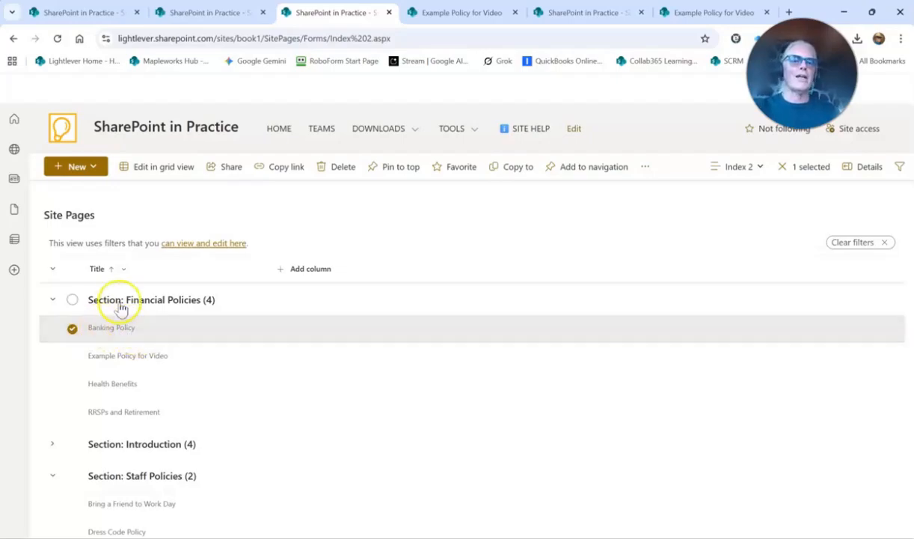
click(124, 269)
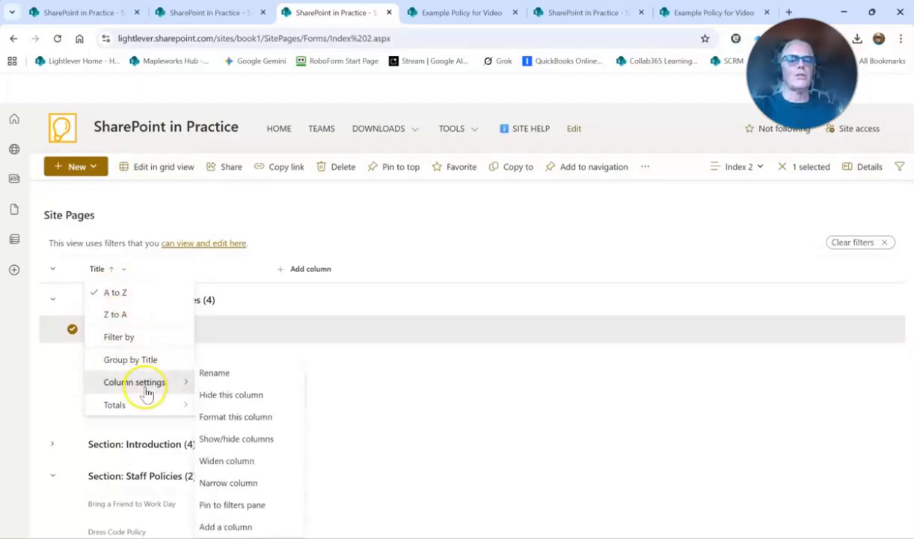
click(123, 272)
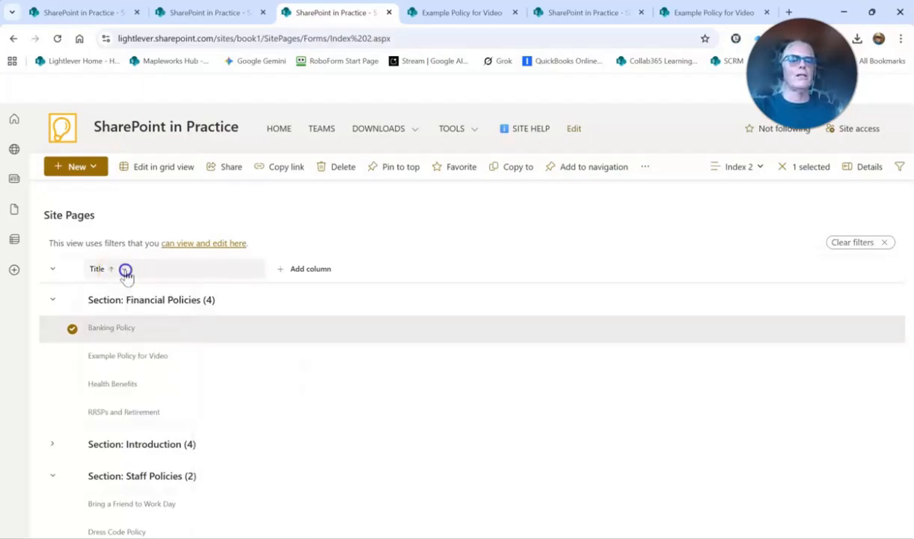
click(125, 271)
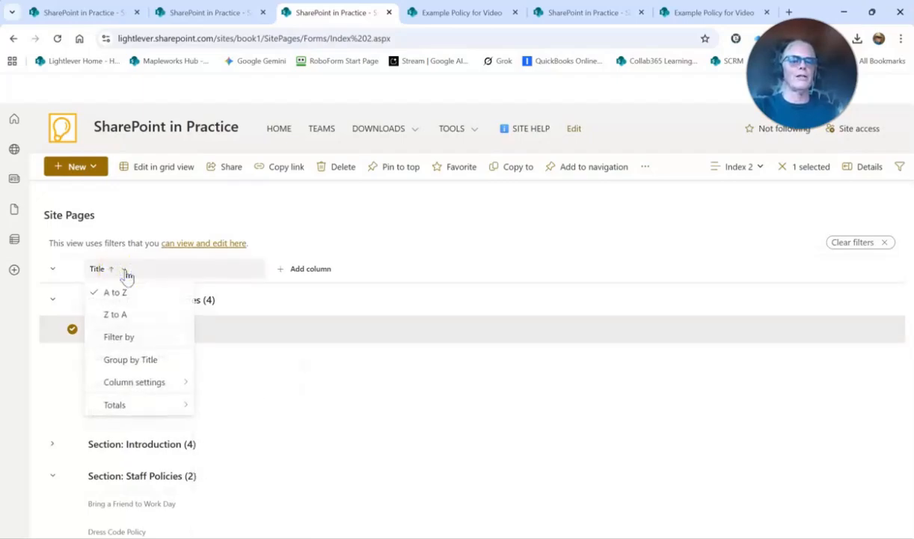
mouse_move(149, 390)
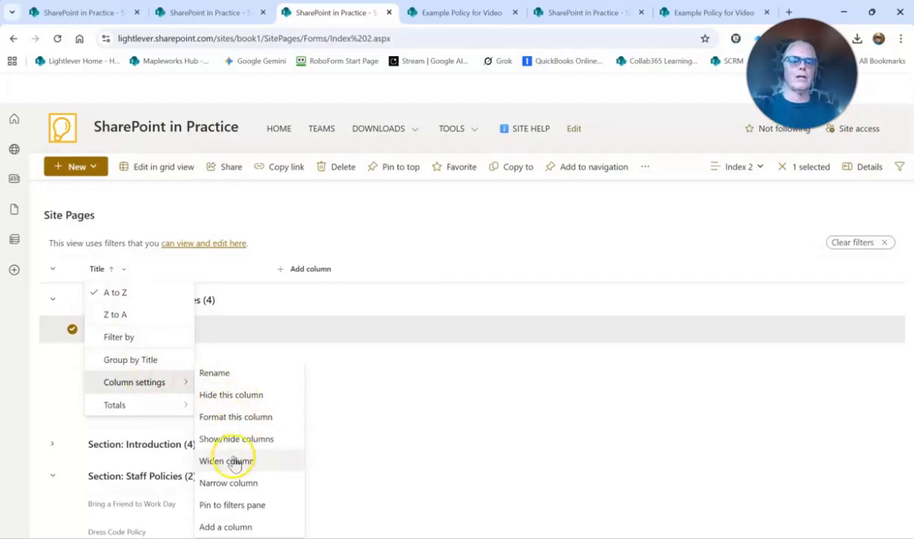
click(239, 417)
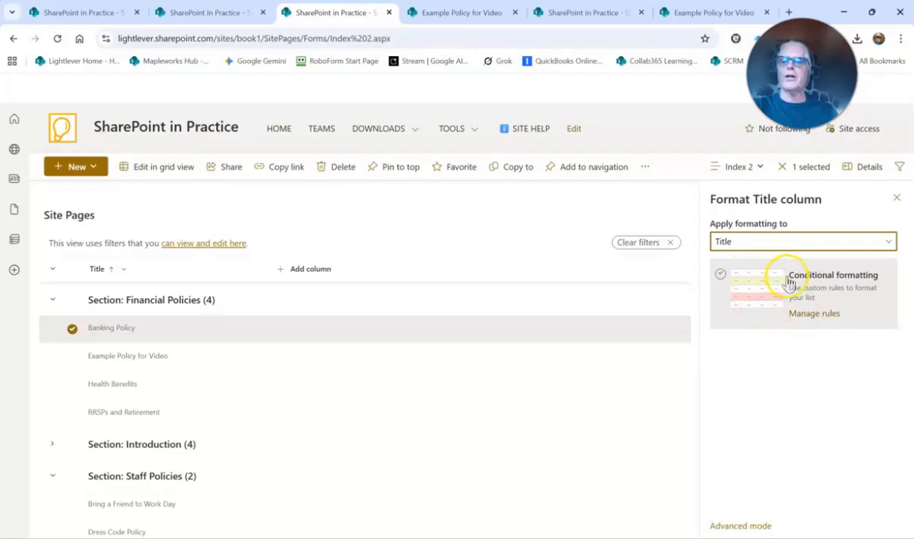
click(741, 526)
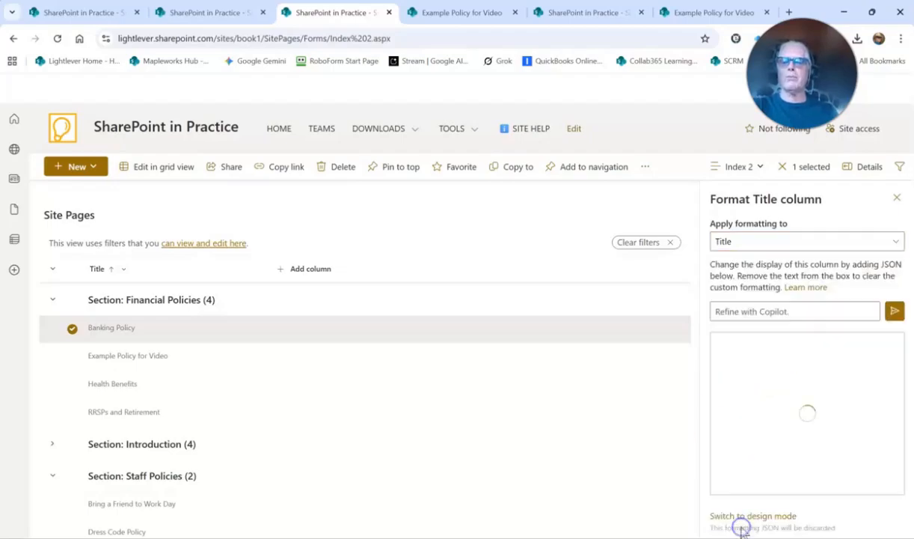
Replace the Title column's default JSON with the copied formatting code that turns each title into a bold blue link with an icon.
drag(763, 423, 747, 339)
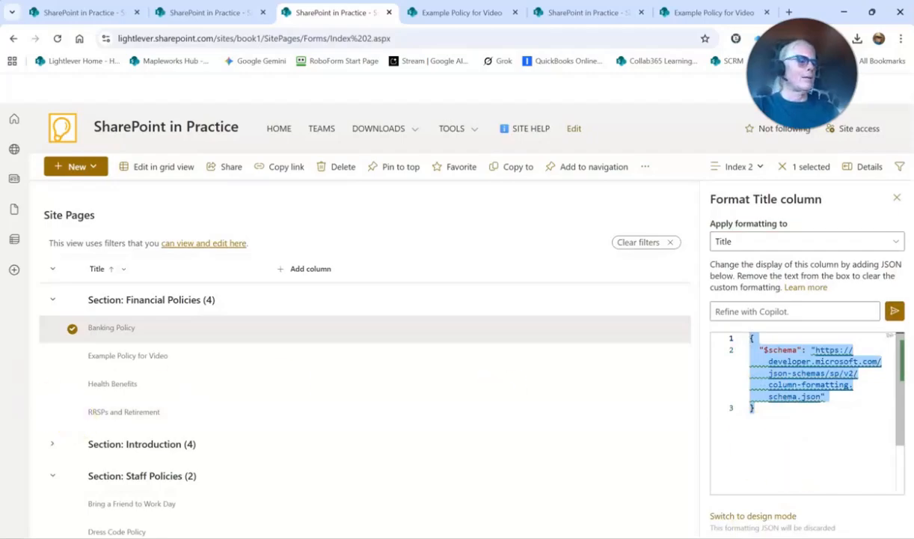
key(alt+Tab)
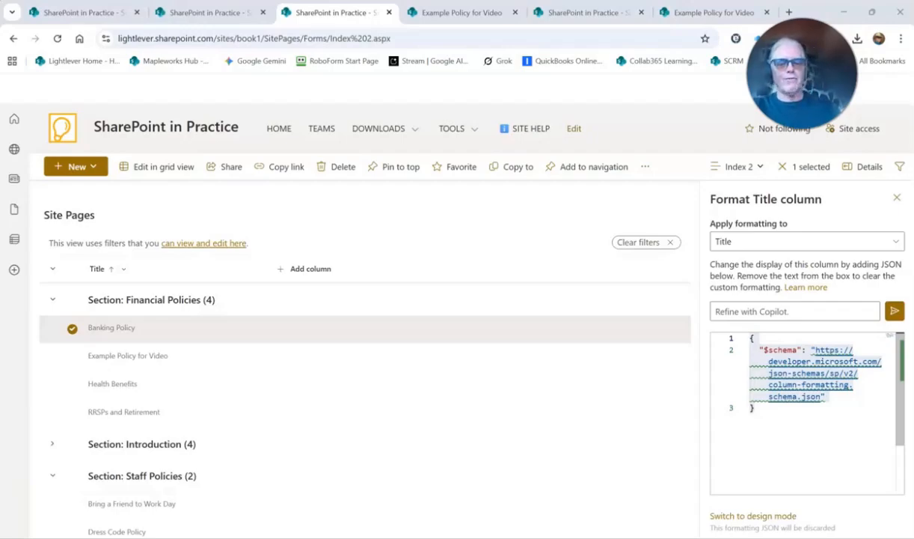
click(768, 417)
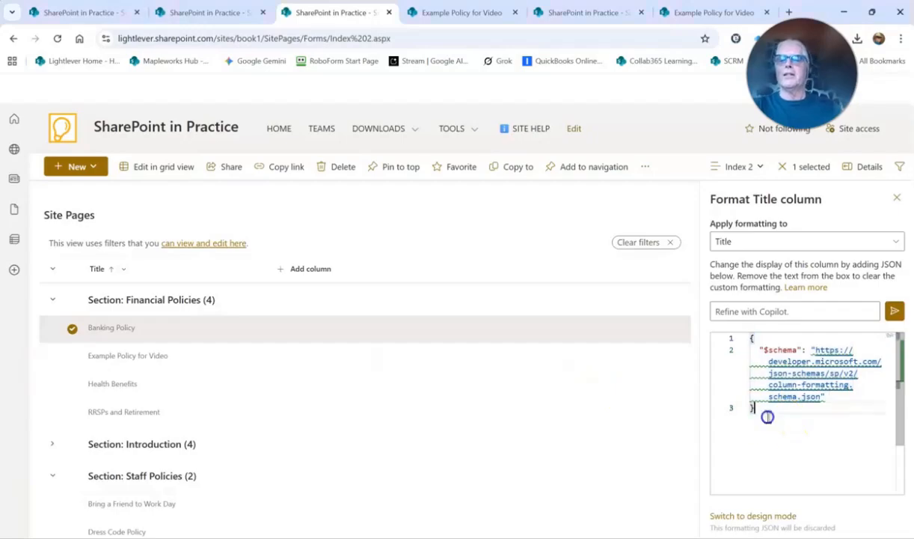
key(ctrl+a)
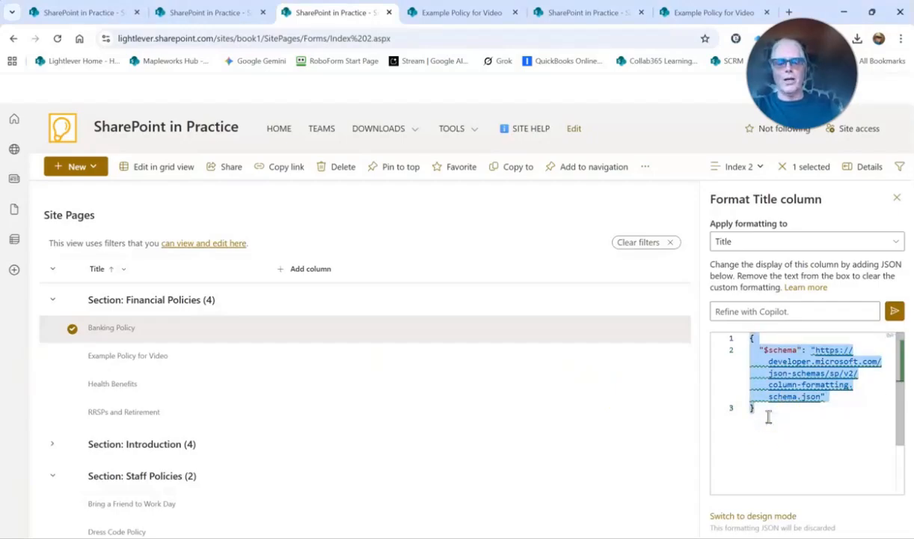
key(ctrl+v)
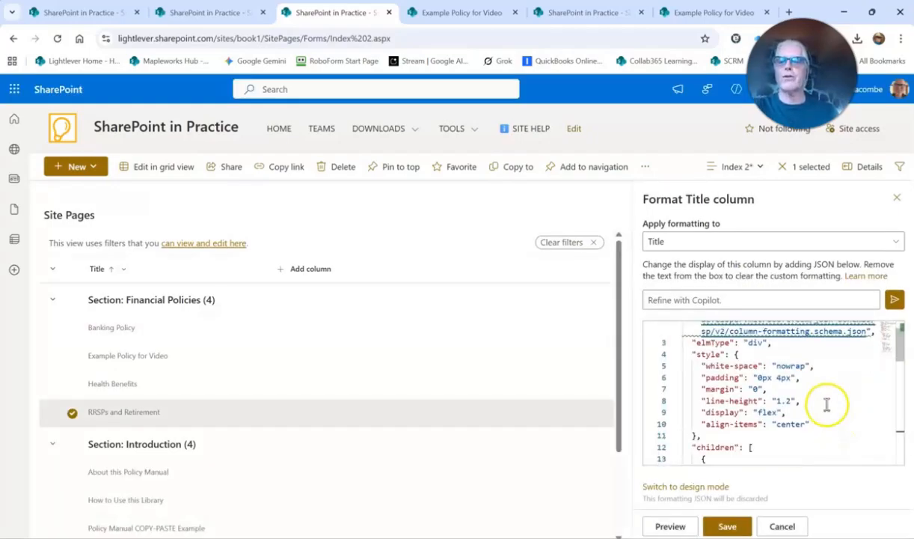
Examine the pasted JSON's icon, link target, text style and title content settings, and preview the formatting on the page list.
scroll(827, 403, down, 1)
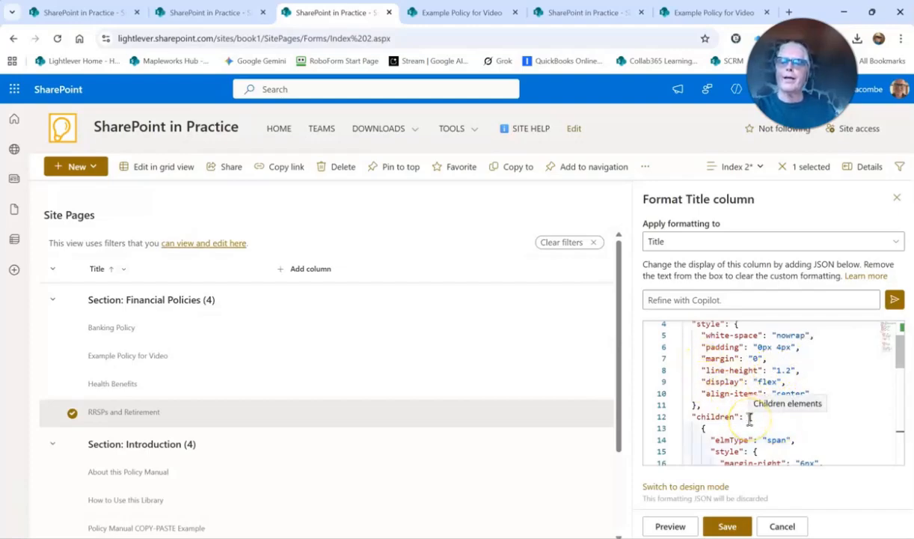
scroll(749, 419, down, 3)
scroll(750, 420, down, 2)
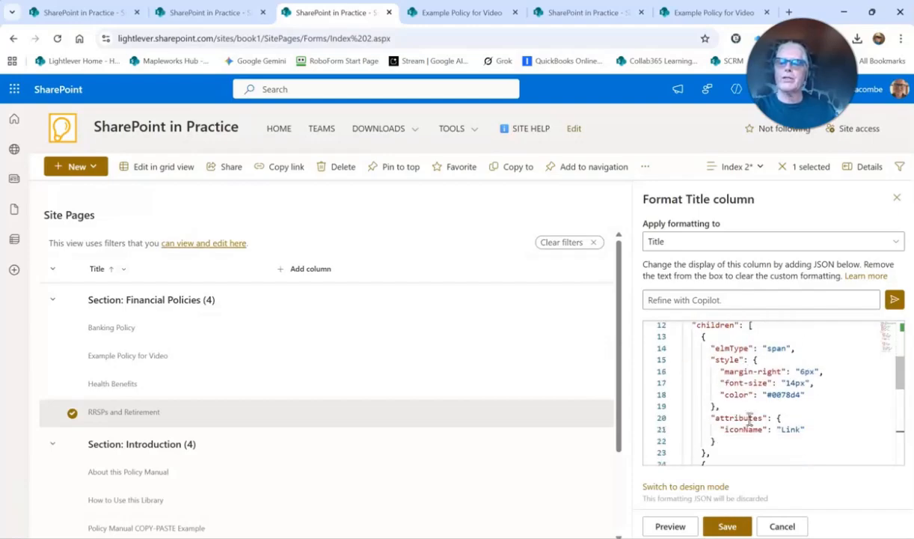
scroll(752, 397, down, 6)
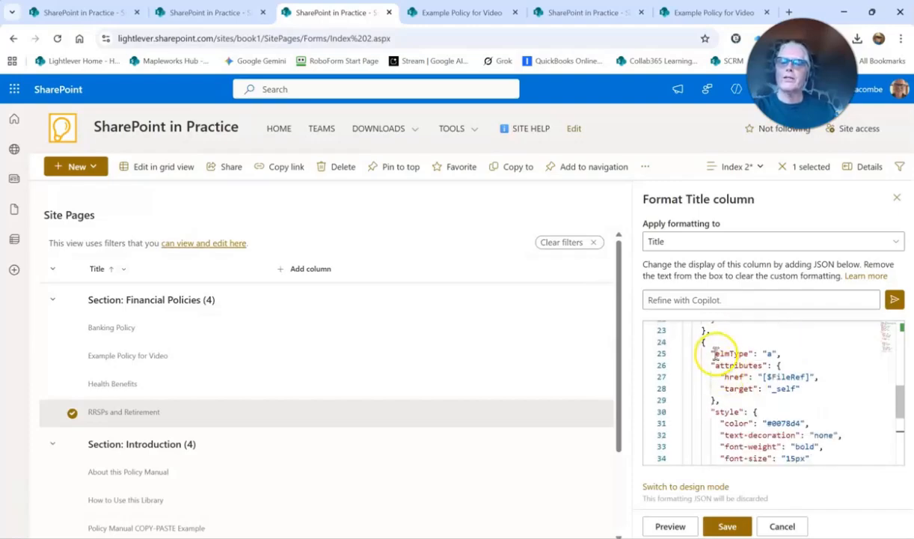
drag(711, 354, 823, 385)
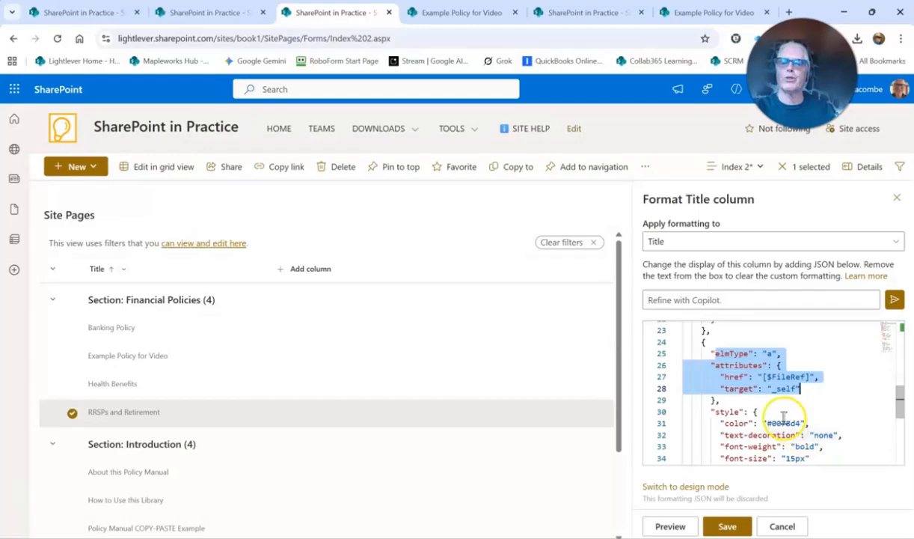
click(775, 378)
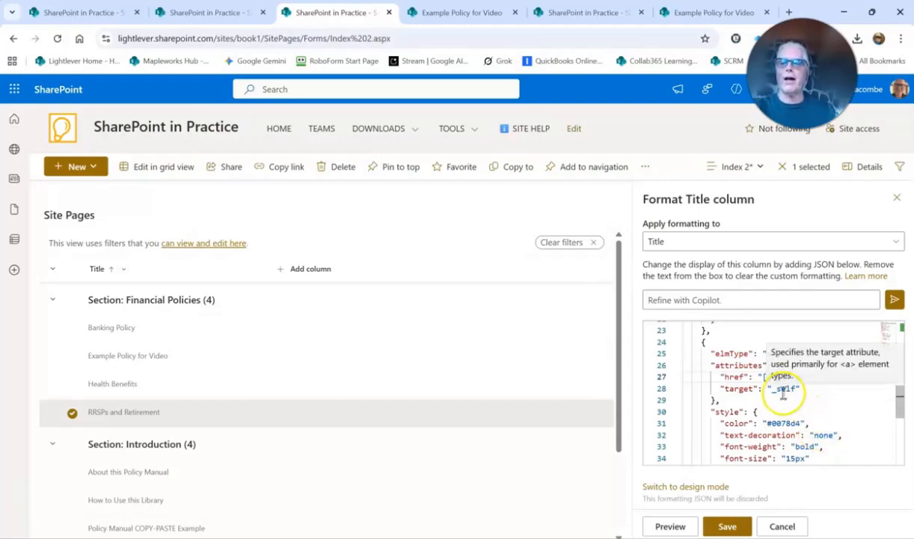
scroll(835, 426, down, 1)
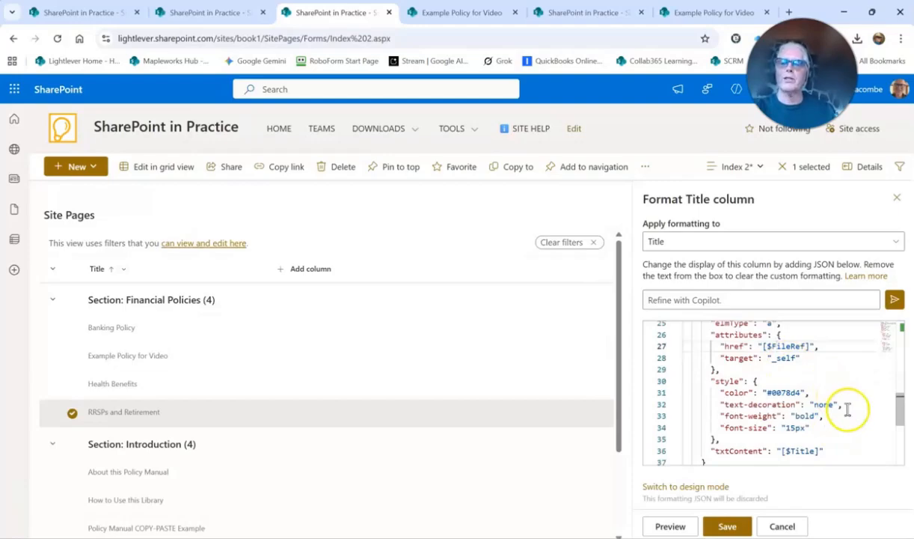
scroll(847, 414, down, 1)
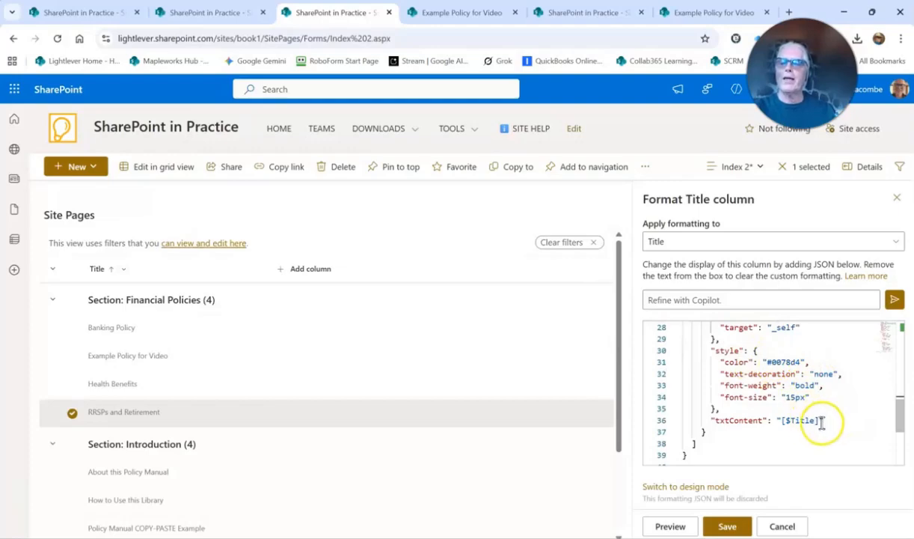
click(813, 422)
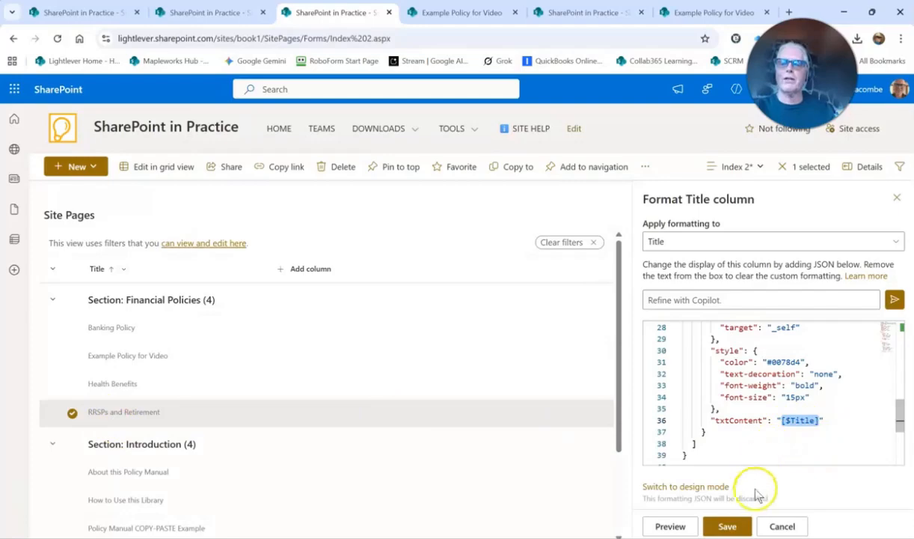
click(670, 526)
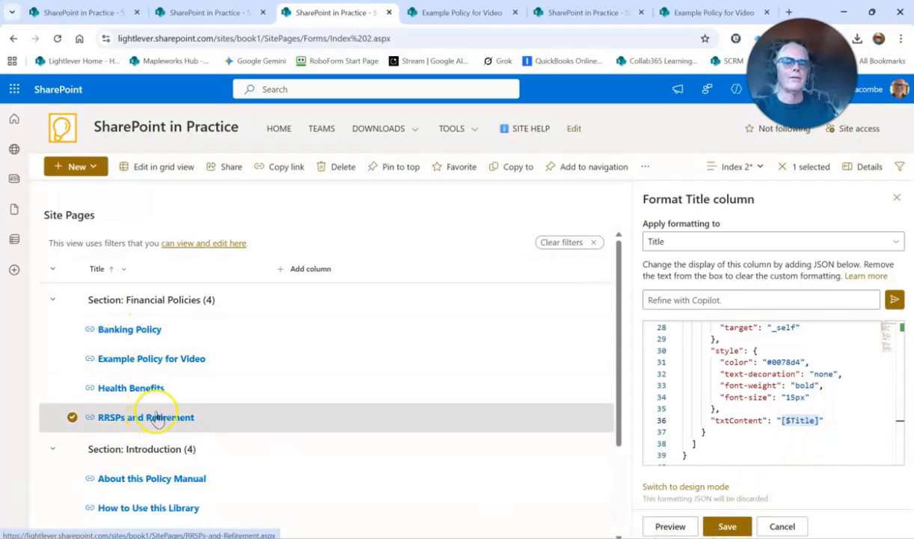
Clear the "Link" value of iconName in the Title column's JSON and preview the formatting.
scroll(862, 431, up, 2)
scroll(862, 431, up, 1)
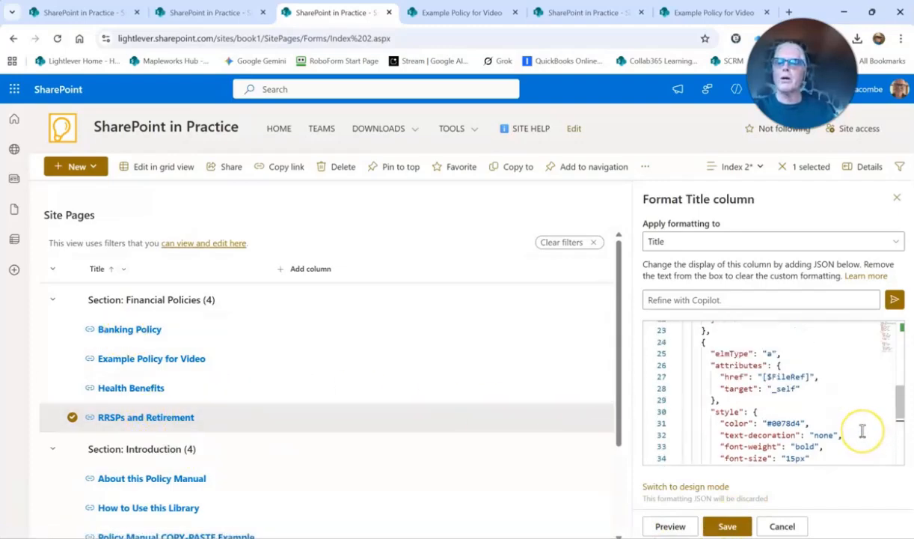
scroll(862, 431, up, 2)
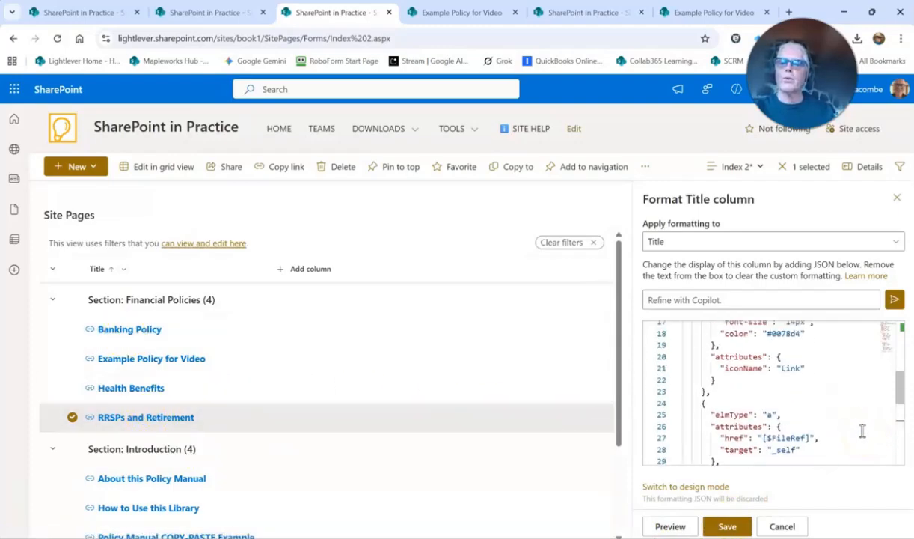
scroll(863, 431, down, 3)
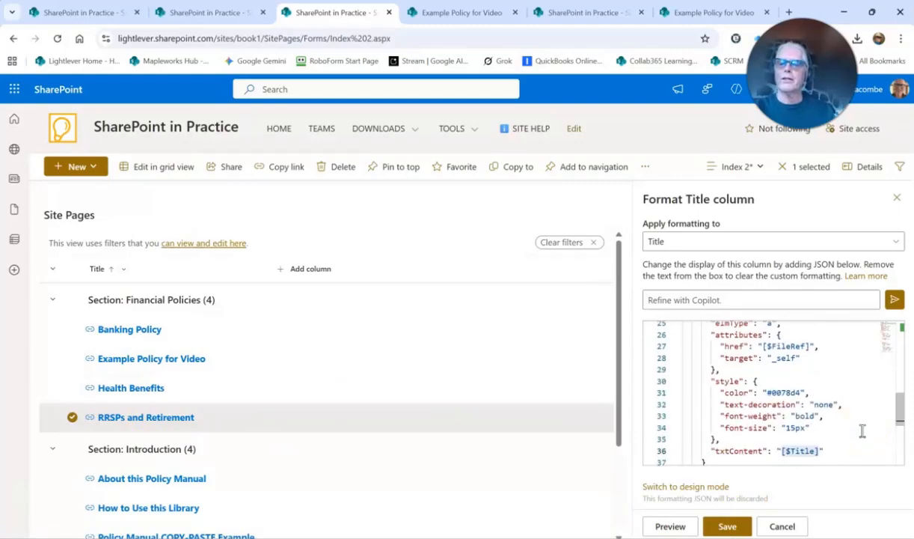
scroll(862, 431, up, 4)
scroll(862, 431, up, 2)
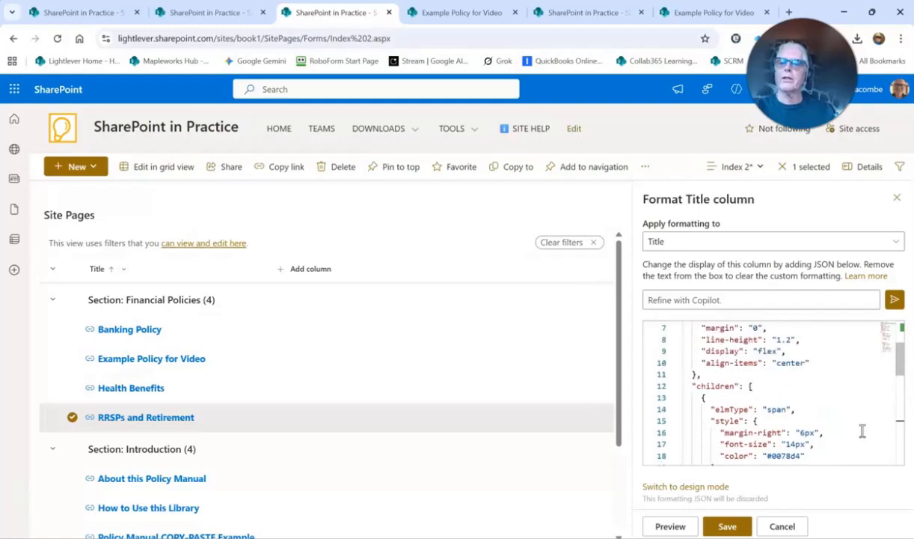
scroll(862, 431, up, 2)
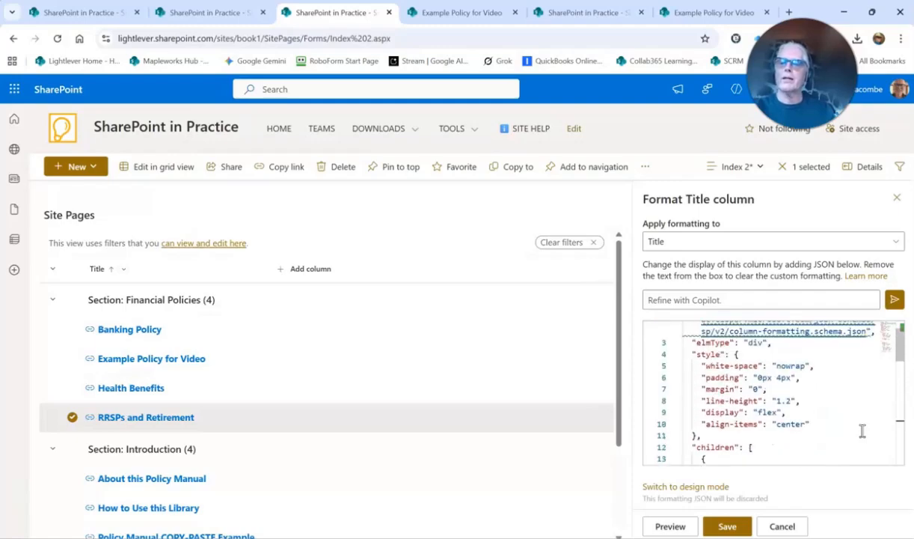
scroll(862, 431, up, 1)
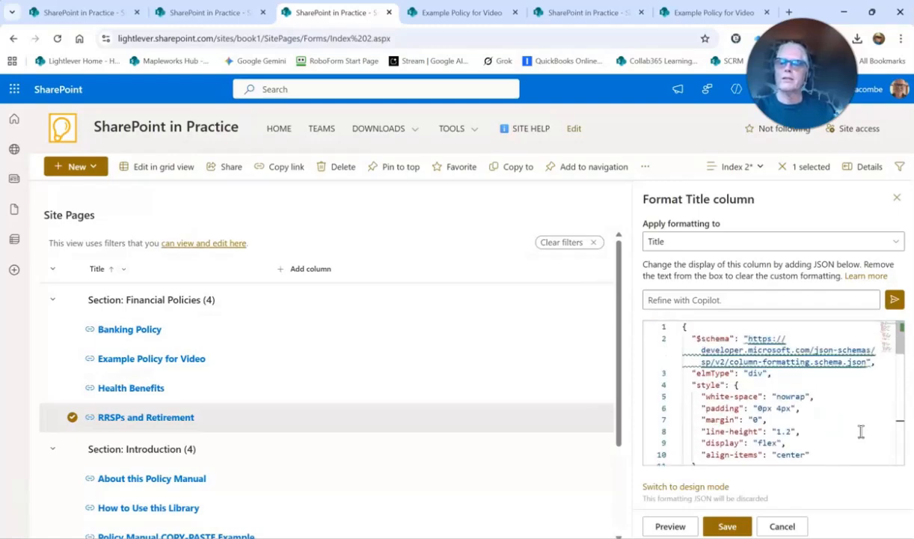
scroll(862, 431, down, 3)
scroll(862, 431, down, 3)
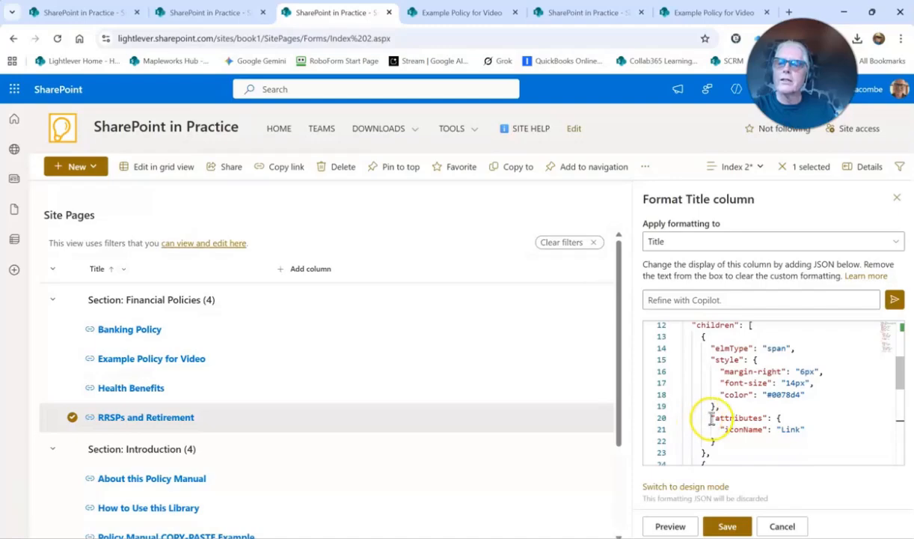
double_click(790, 429)
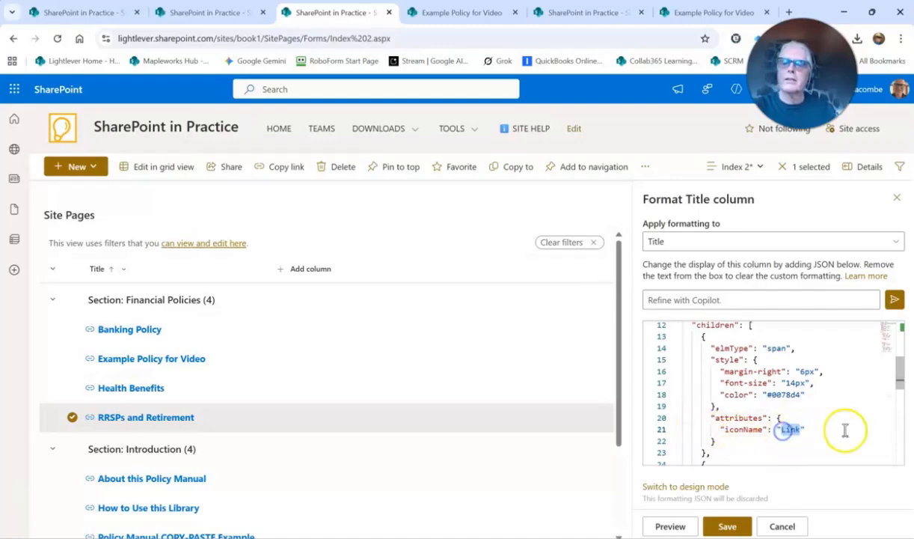
click(668, 526)
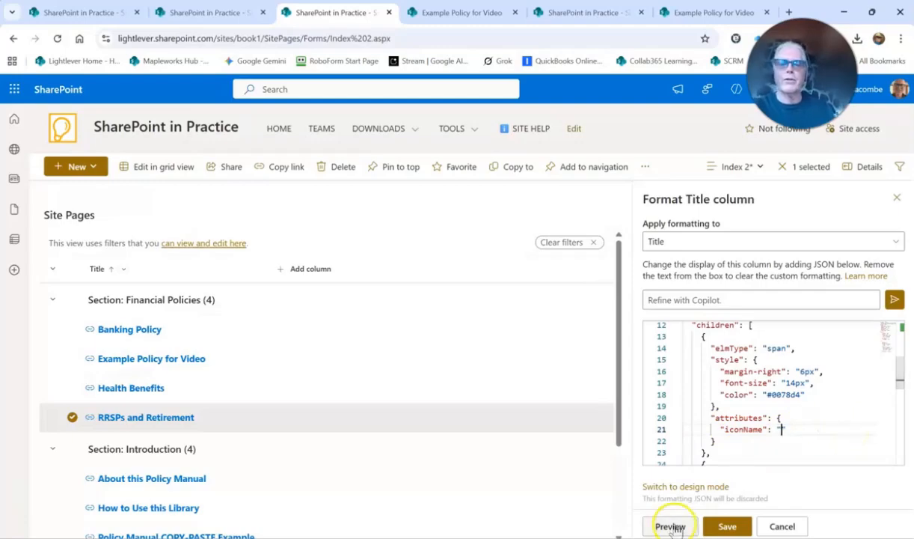
Save the Title column's formatting, reload the page list, and test collapsing and expanding the Financial Policies group.
click(726, 527)
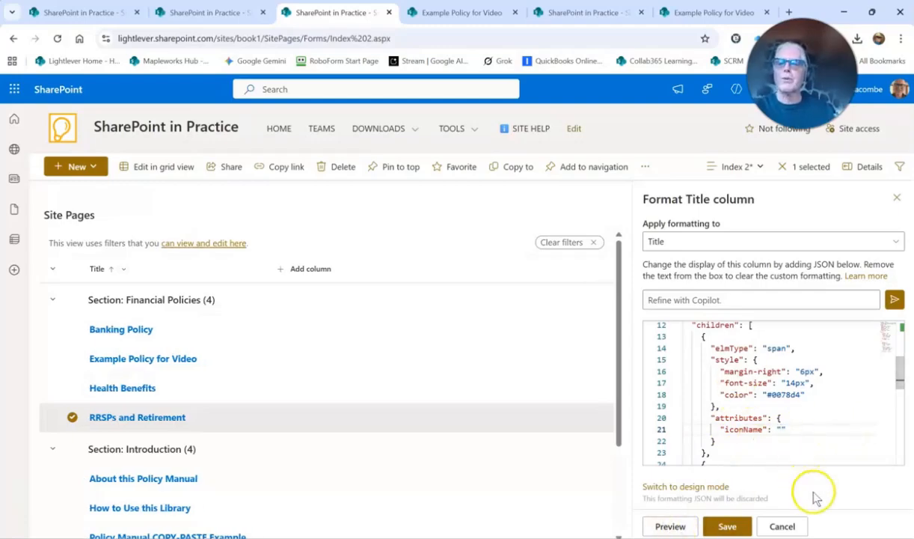
click(738, 527)
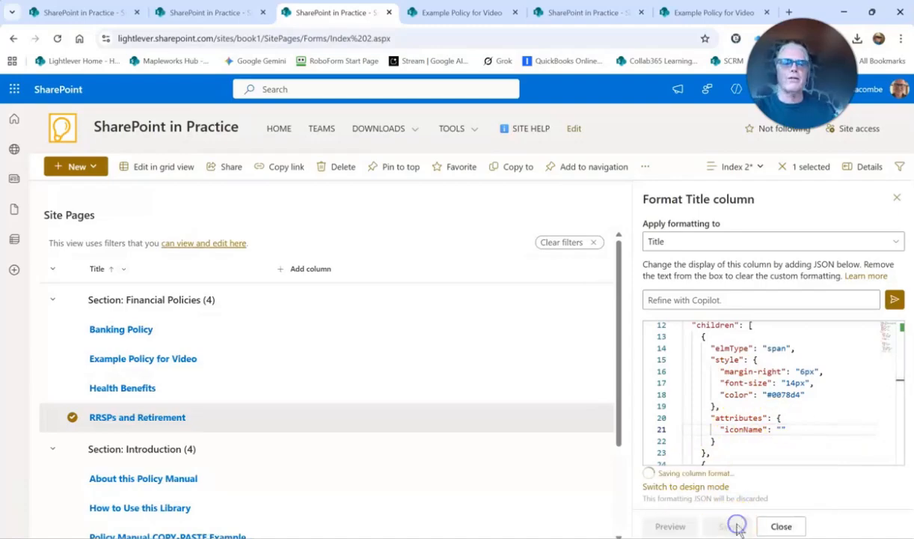
click(897, 198)
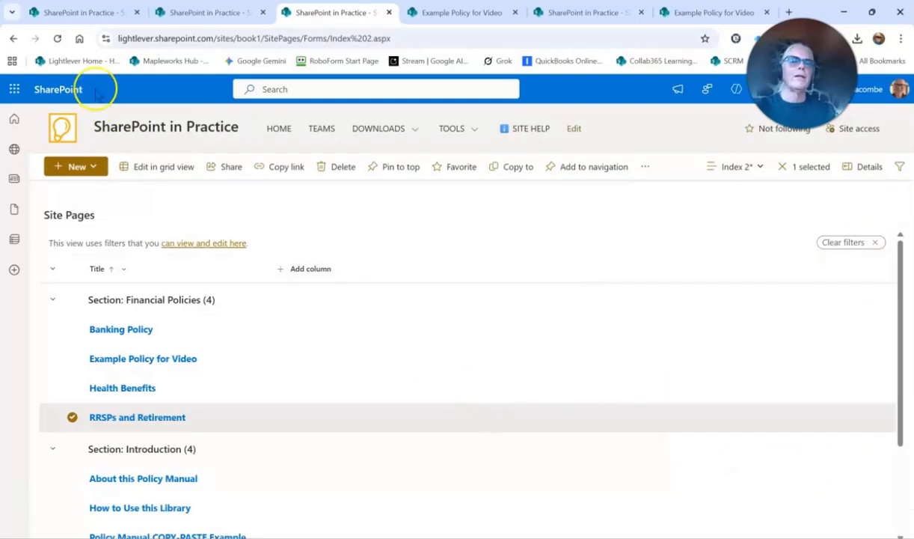
click(58, 40)
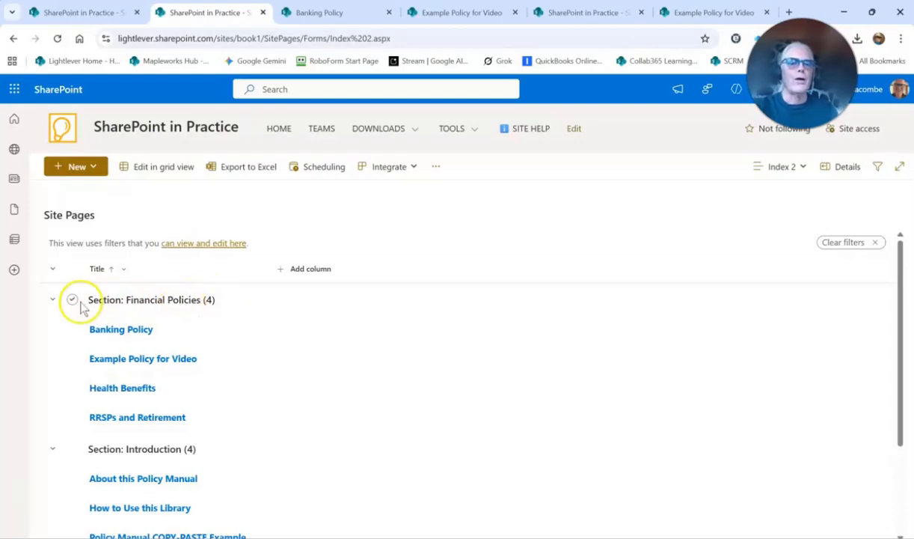
click(53, 300)
click(53, 300)
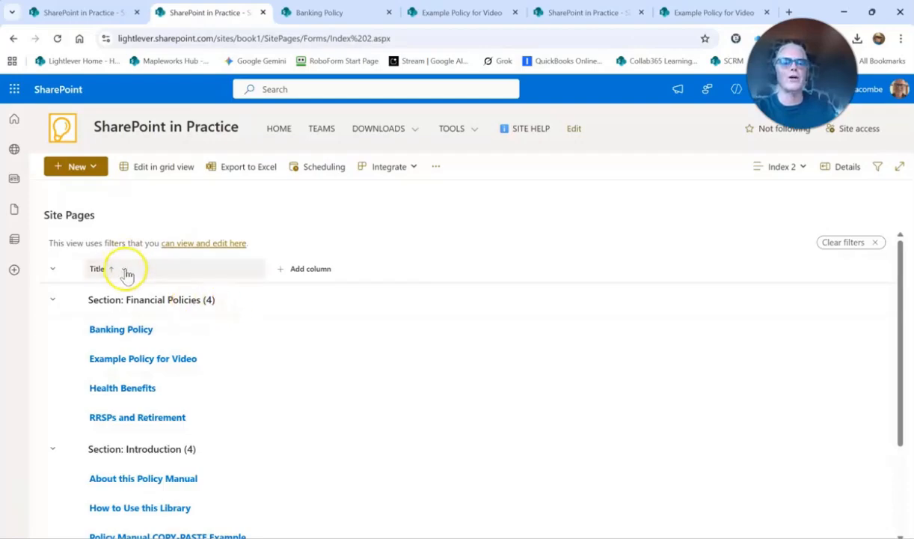
Replace the Index 2 view's default row-formatting JSON with the copied code that formats group headers in bold 1.2em text.
click(804, 167)
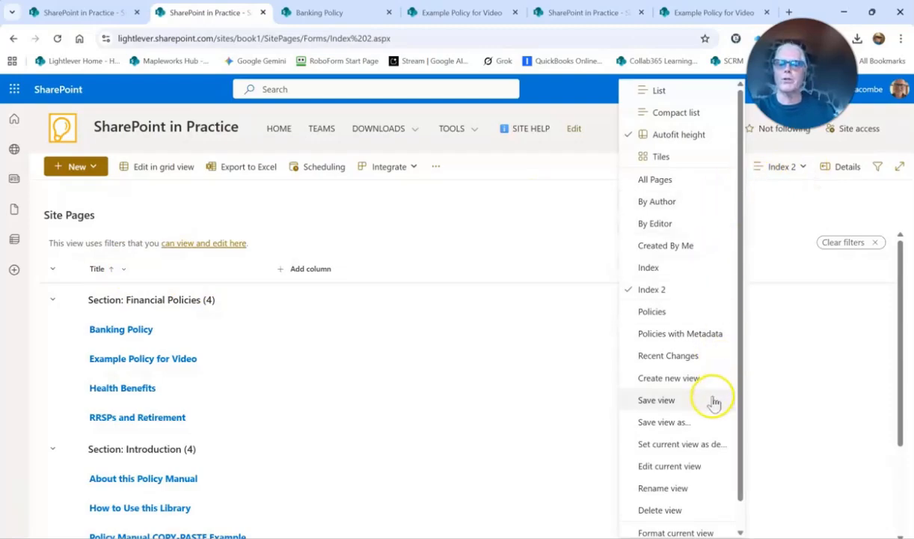
scroll(707, 419, down, 1)
click(702, 503)
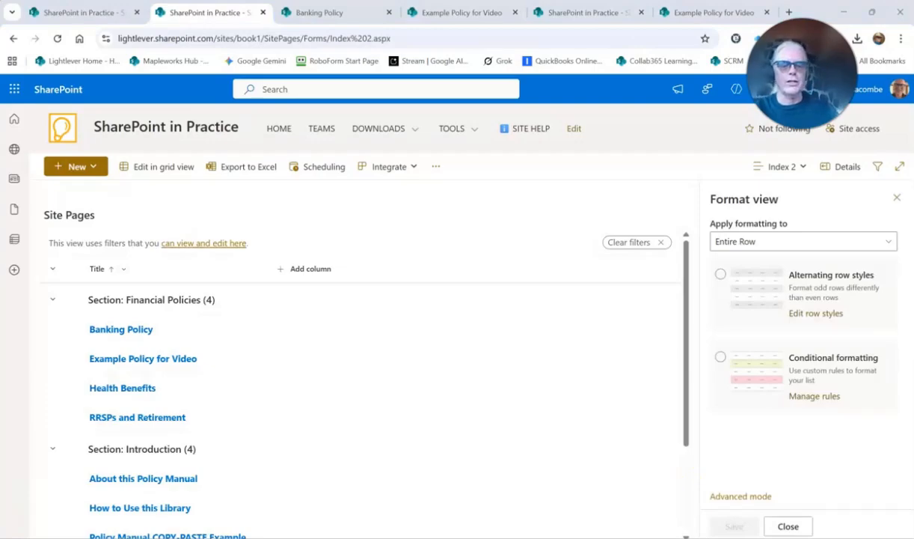
click(751, 497)
click(766, 398)
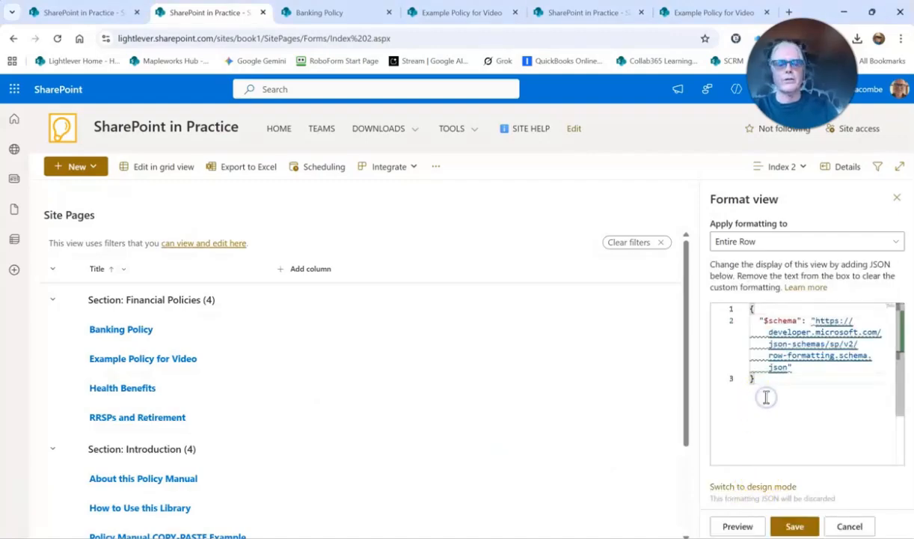
key(ctrl+a)
key(ctrl+v)
Examine the pasted JSON's groupProps, header style, padding and group text content settings, and preview the formatting on the page list.
scroll(840, 446, up, 2)
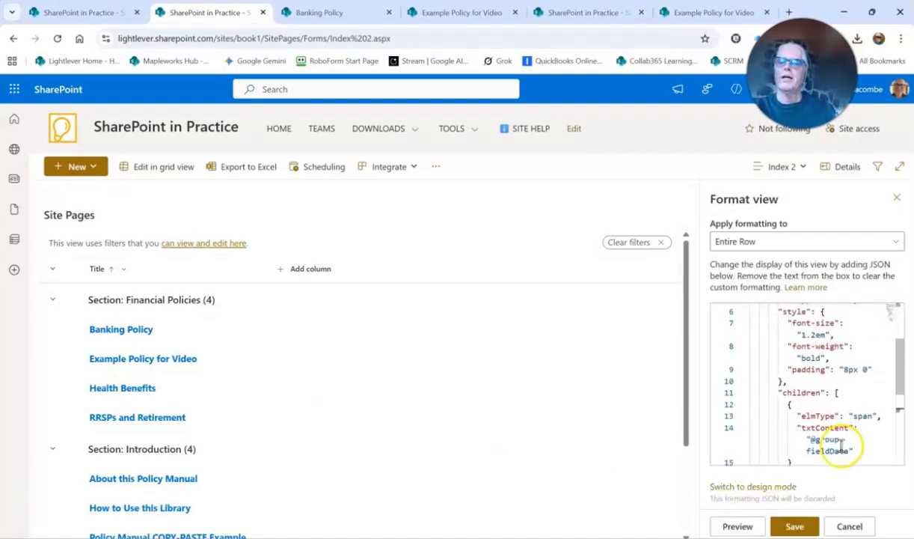
scroll(841, 446, down, 1)
scroll(840, 446, up, 2)
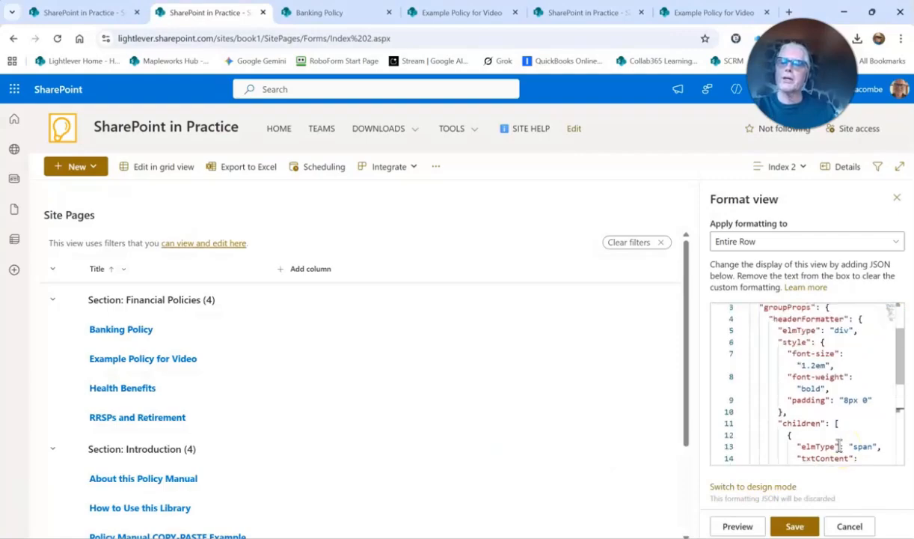
scroll(840, 446, up, 1)
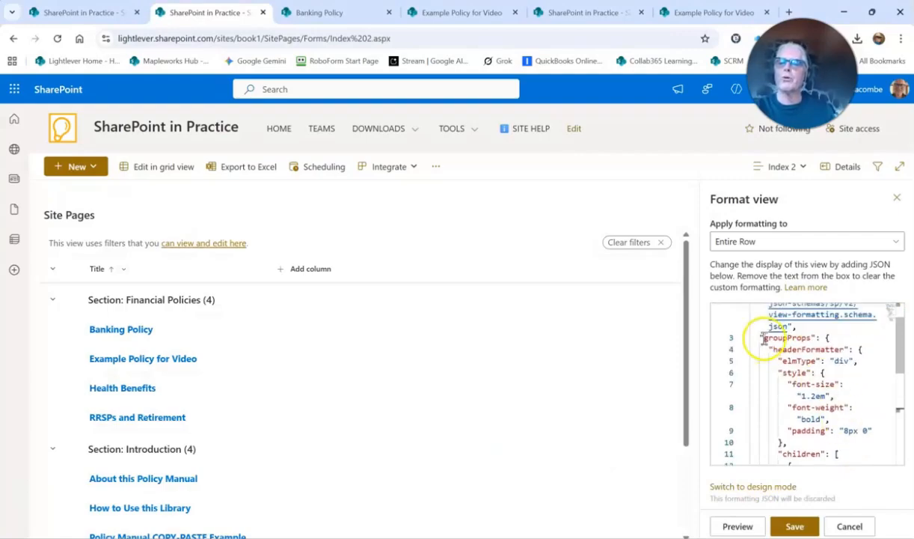
scroll(812, 355, down, 1)
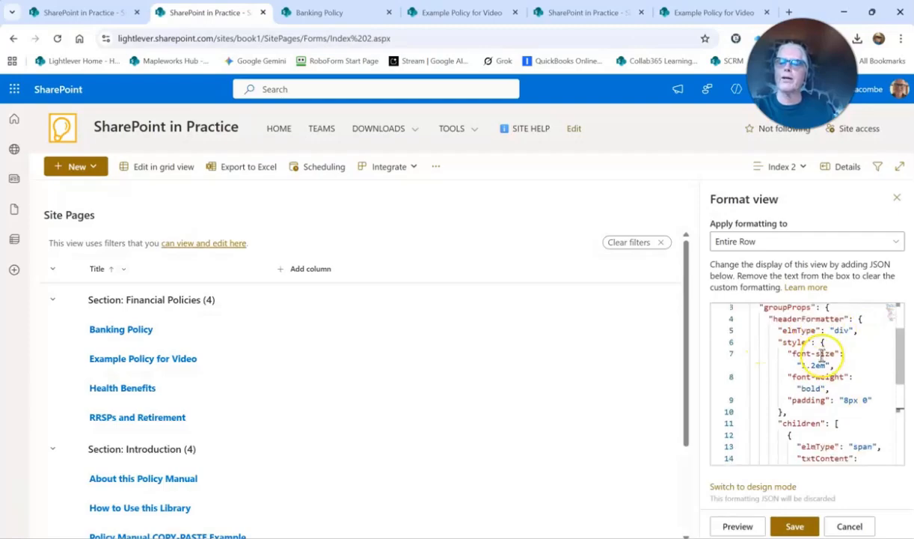
scroll(833, 372, down, 1)
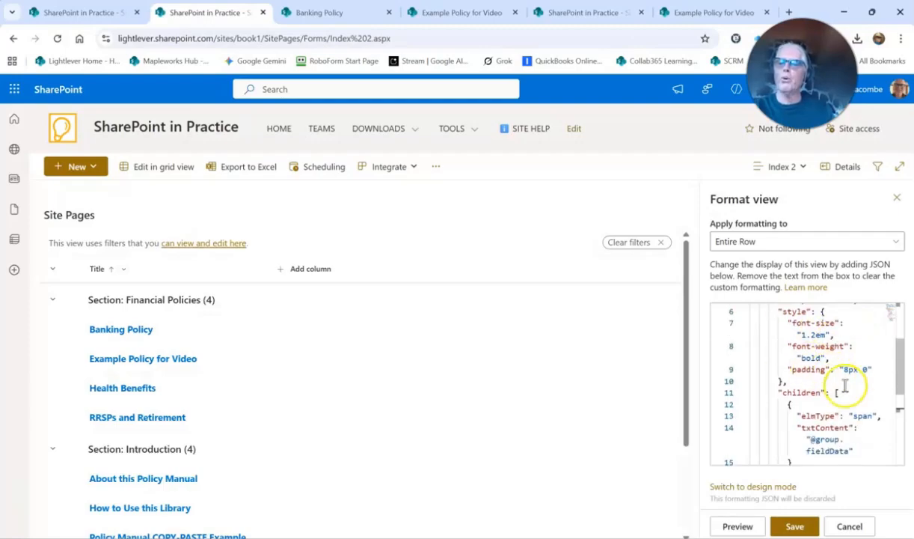
scroll(857, 375, down, 1)
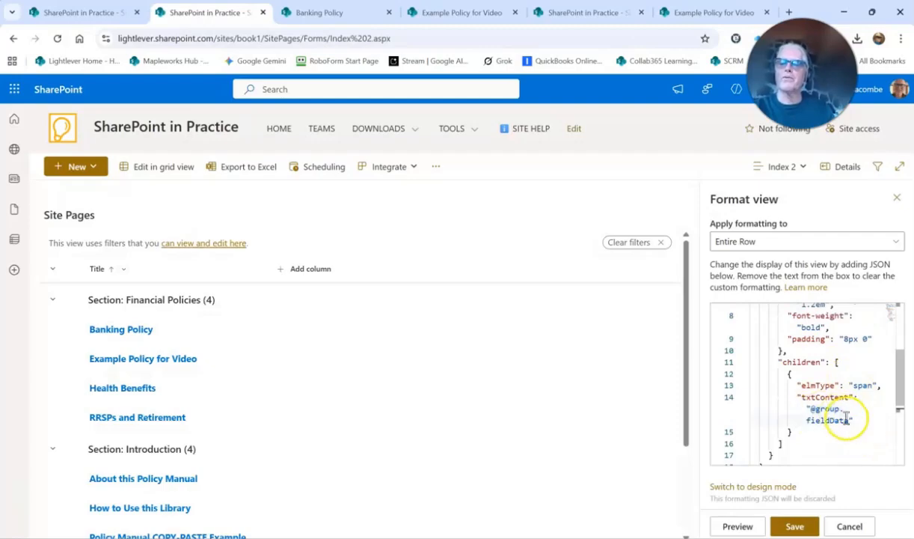
click(745, 527)
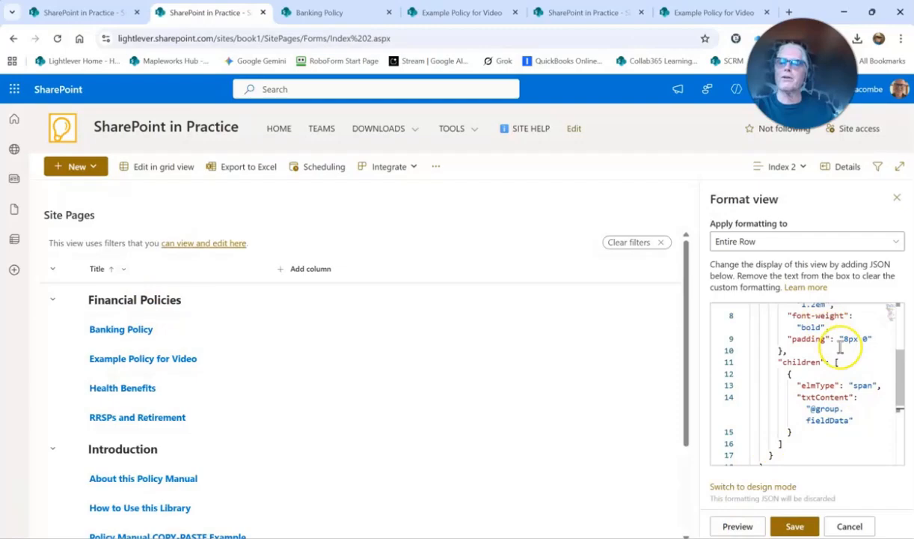
scroll(823, 327, up, 1)
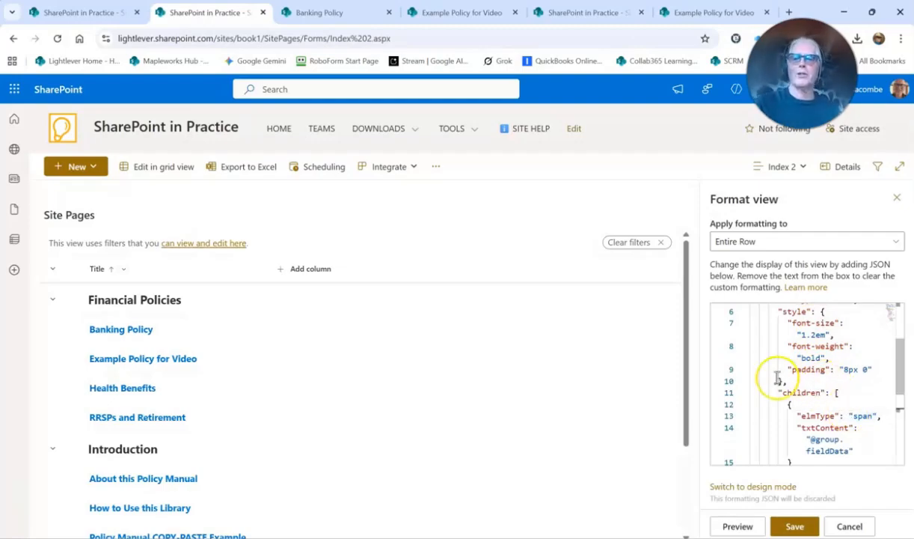
Save the view formatting, close its settings, and test collapsing and expanding the Financial Policies group.
click(799, 528)
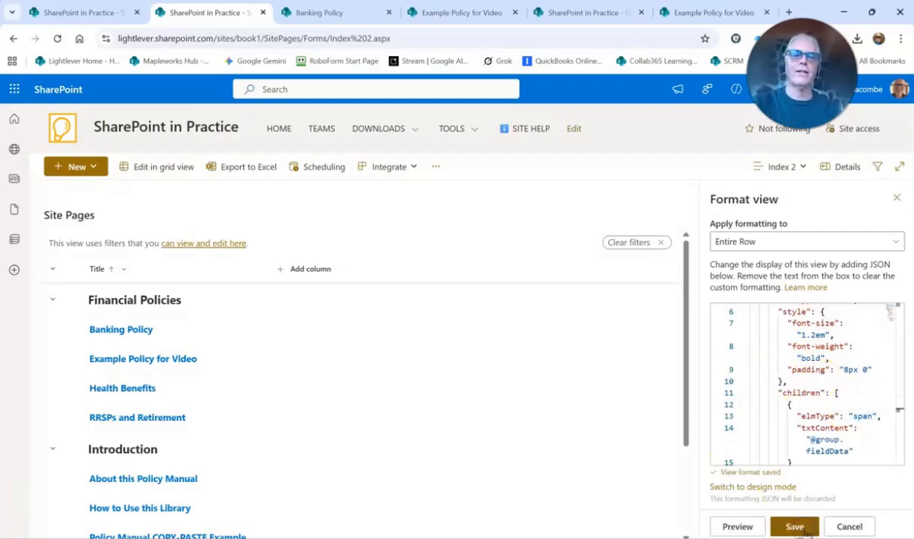
click(899, 200)
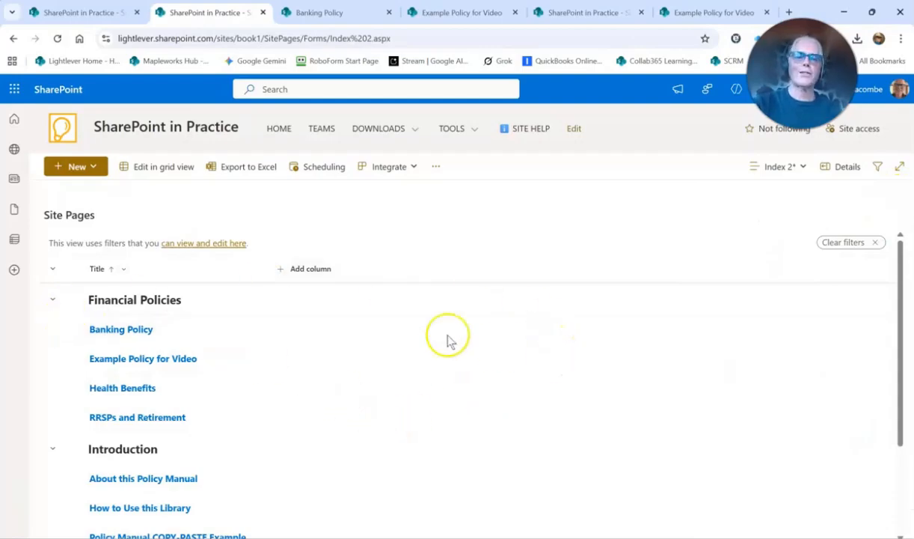
click(53, 299)
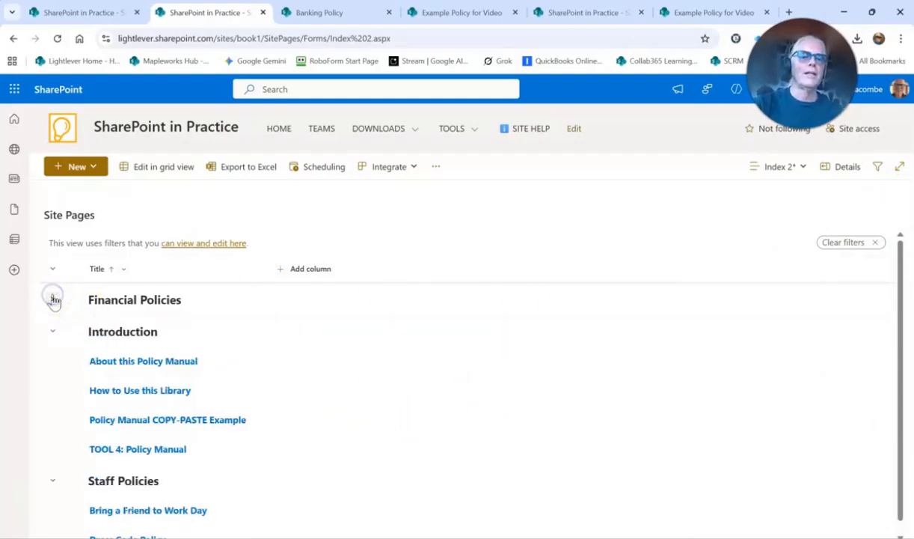
click(53, 298)
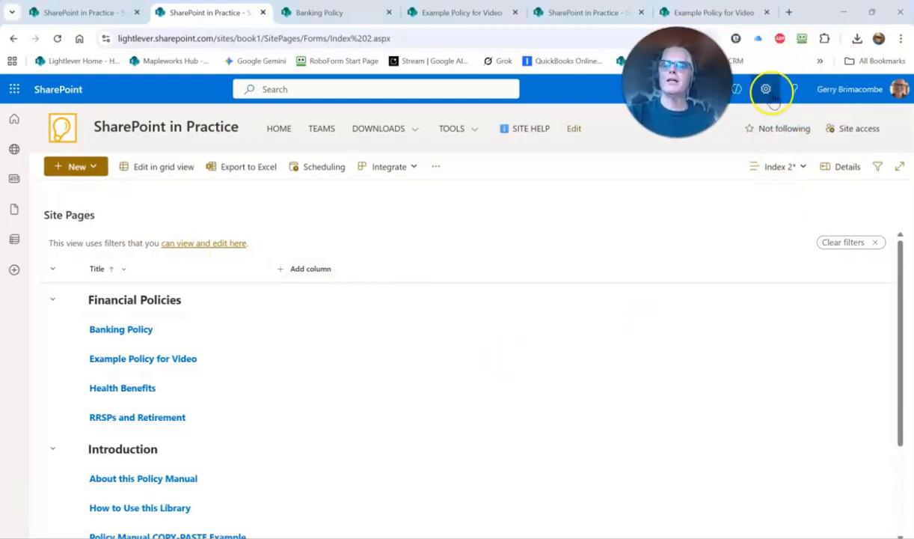
Open the full library settings page for Site Pages.
click(771, 97)
click(769, 212)
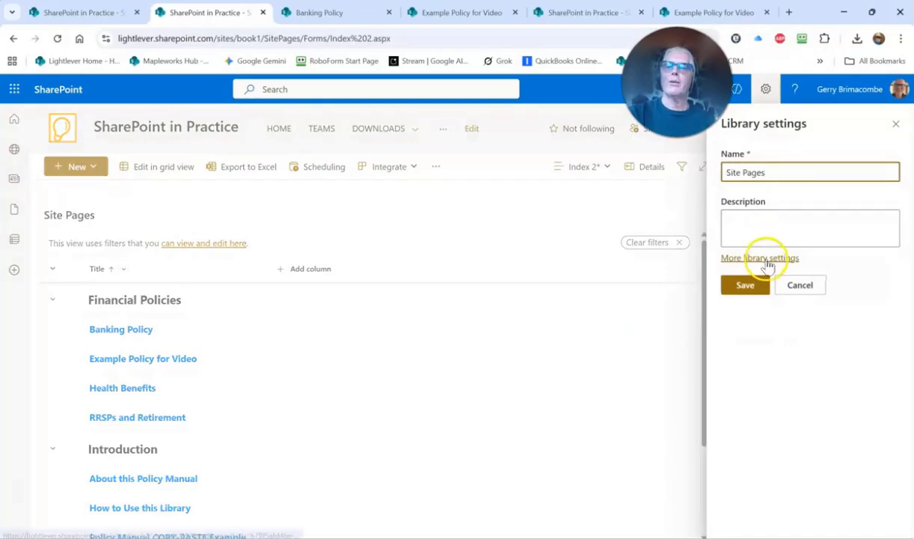
click(767, 259)
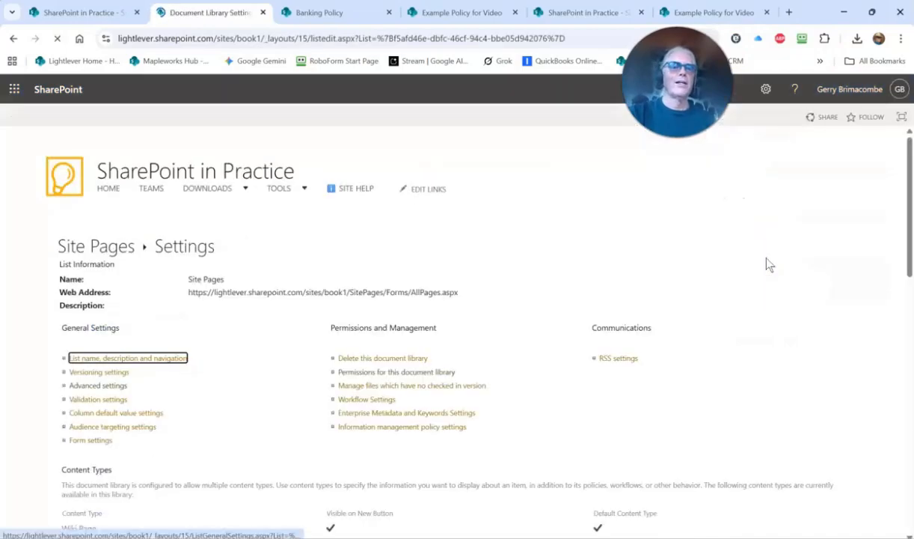
Rename the library's Title column as "----" and save the column change.
scroll(232, 322, down, 3)
scroll(138, 322, down, 2)
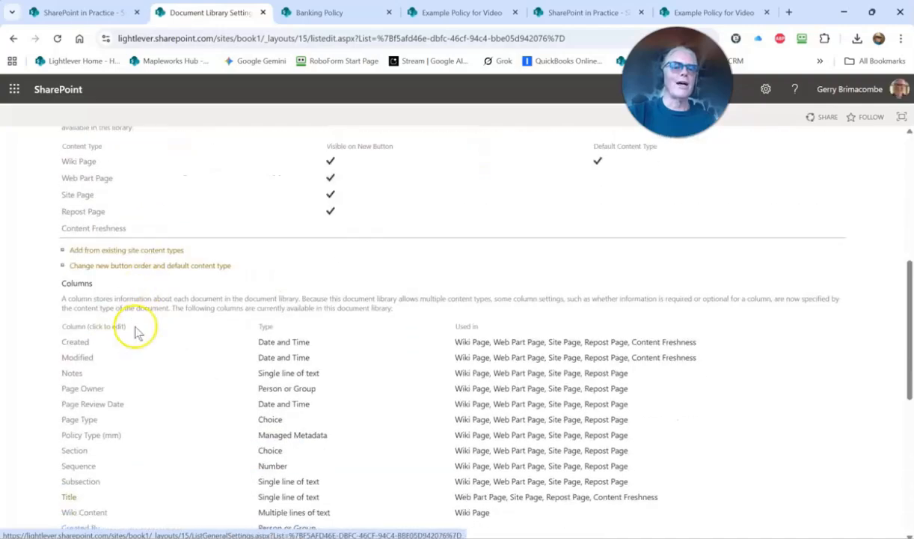
scroll(82, 453, down, 2)
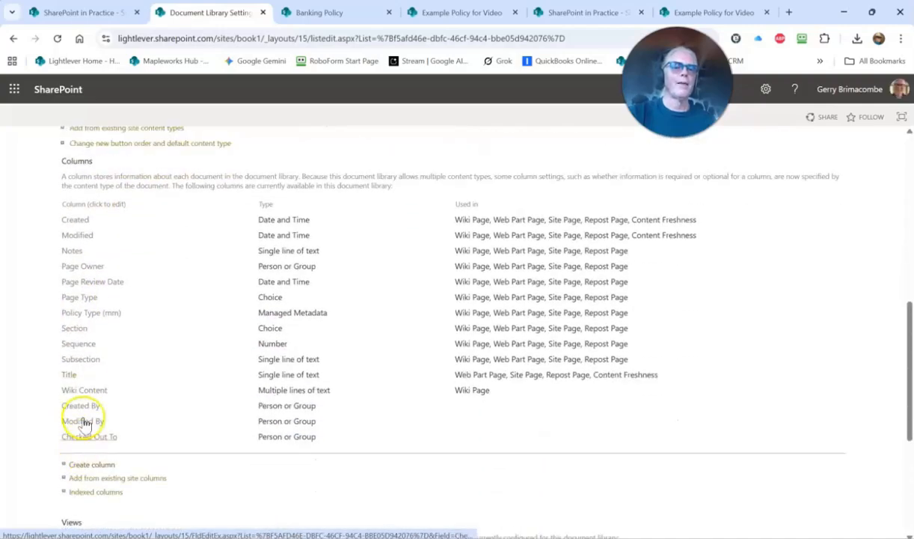
click(71, 376)
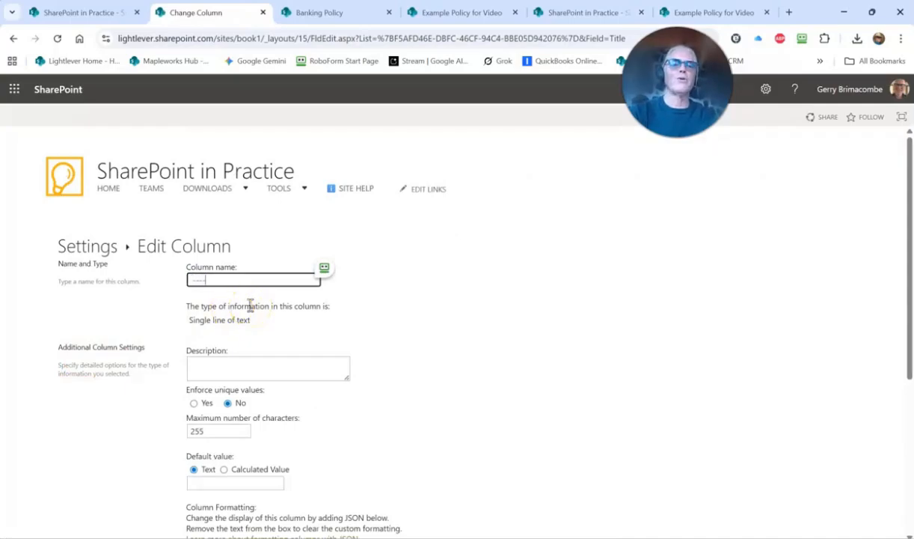
scroll(744, 425, down, 4)
click(768, 448)
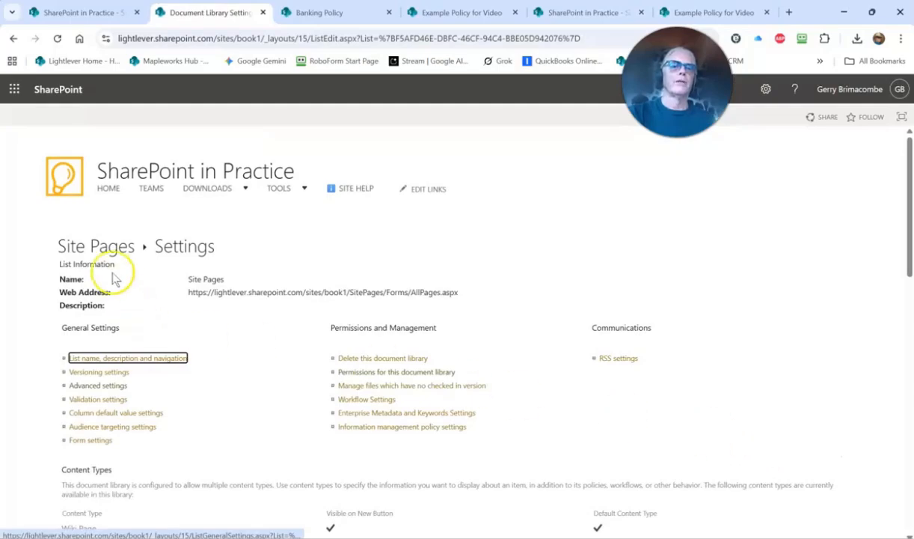
Return to the Site Pages library and switch it to the Index 2 view.
click(109, 249)
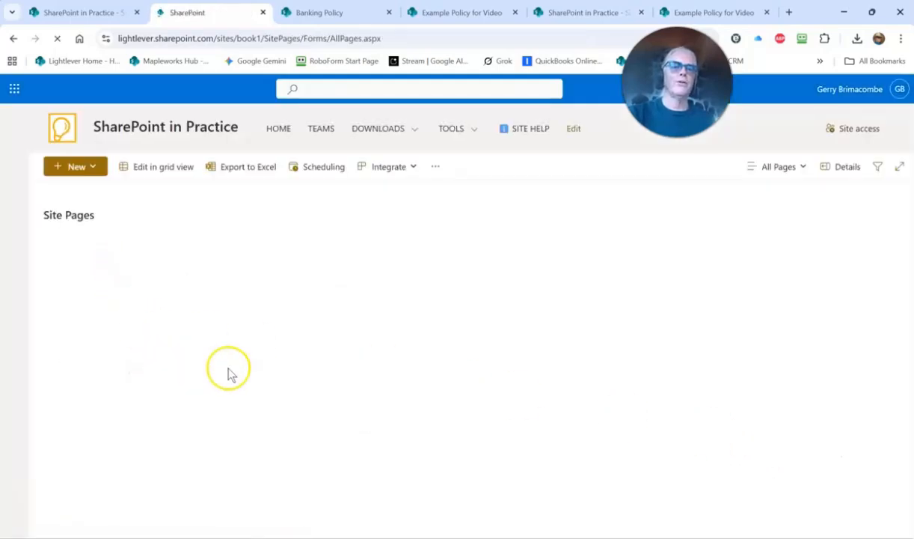
click(784, 169)
click(683, 304)
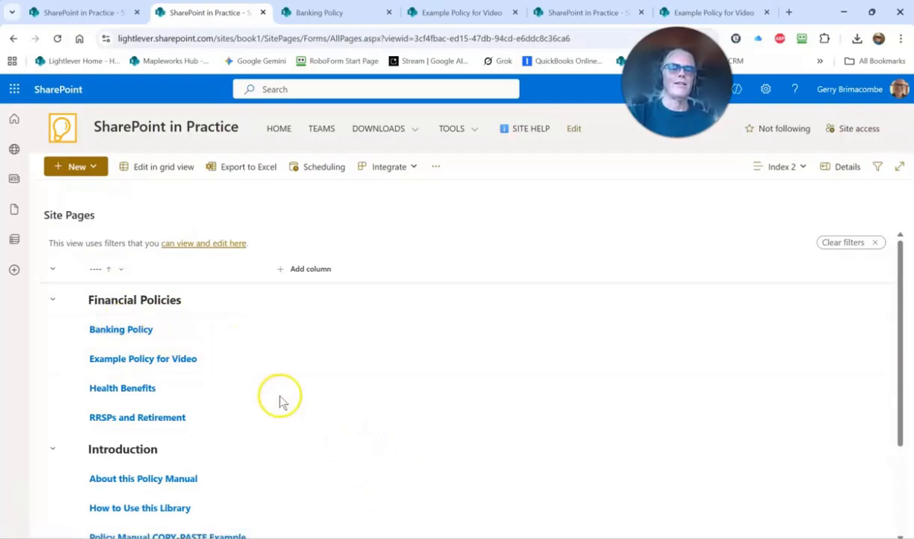
Look over the grouped page list and collapse the Financial Policies, Introduction and Staff Policies groups.
scroll(286, 396, down, 1)
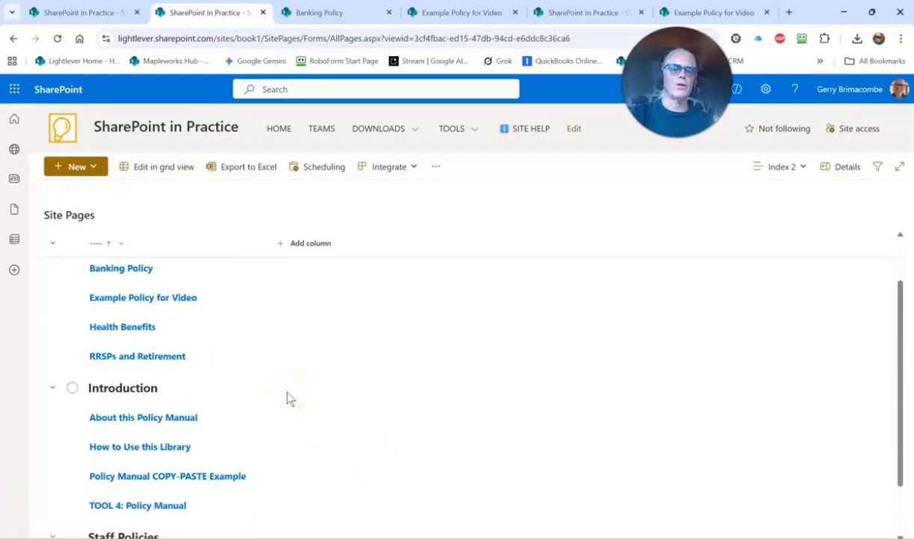
scroll(290, 399, up, 1)
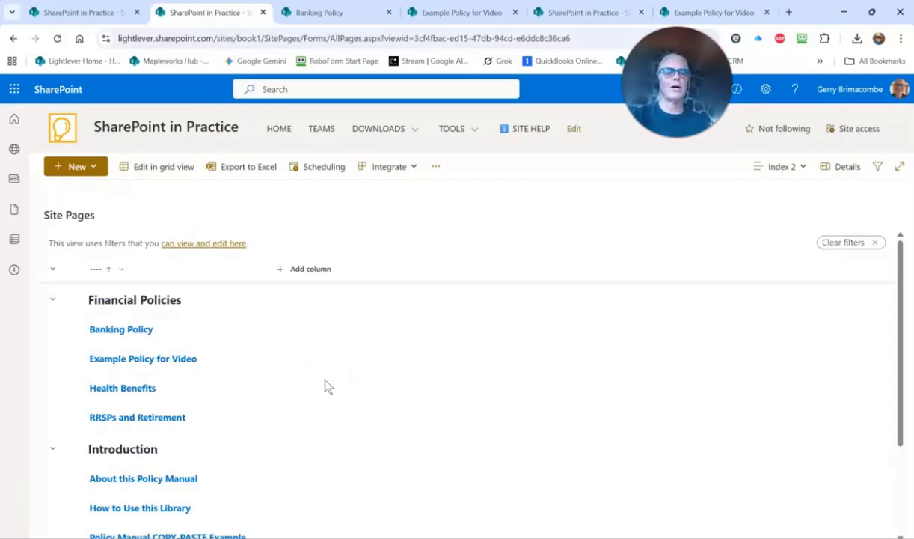
click(52, 300)
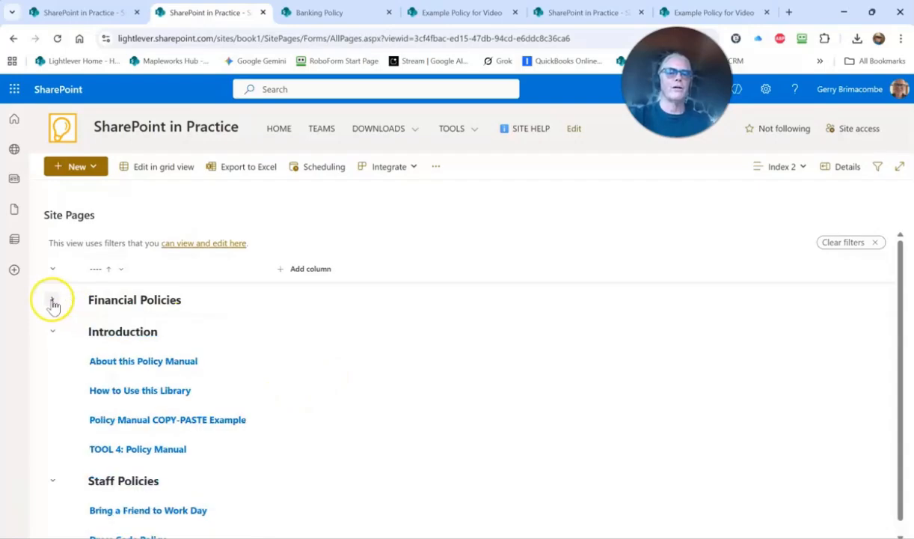
click(53, 332)
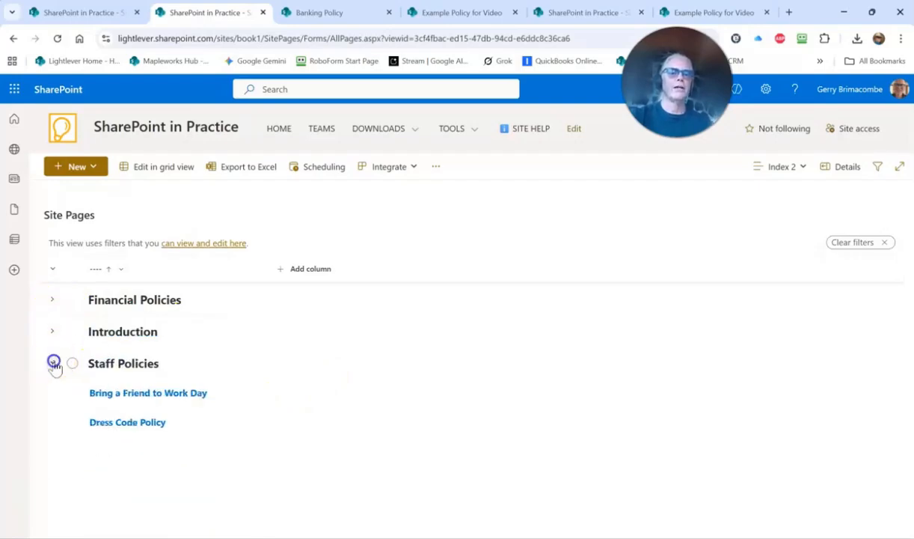
click(53, 363)
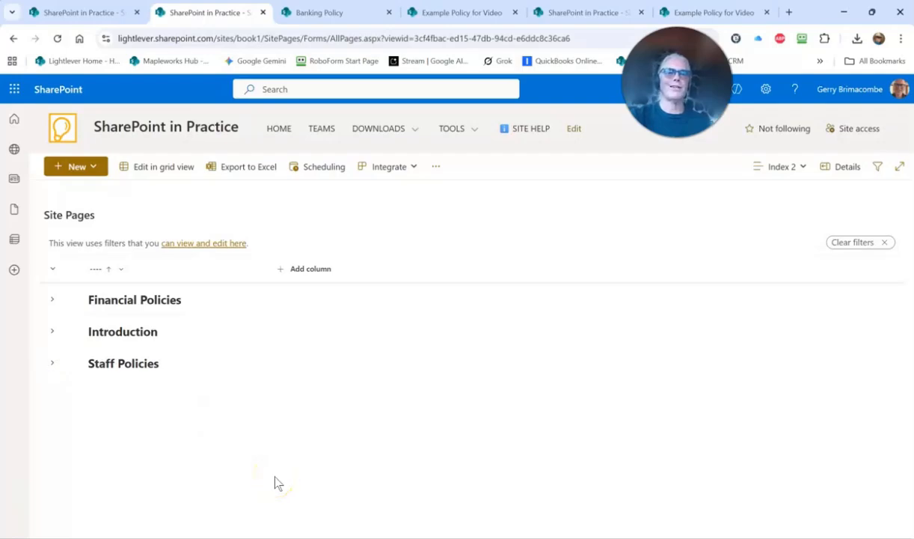